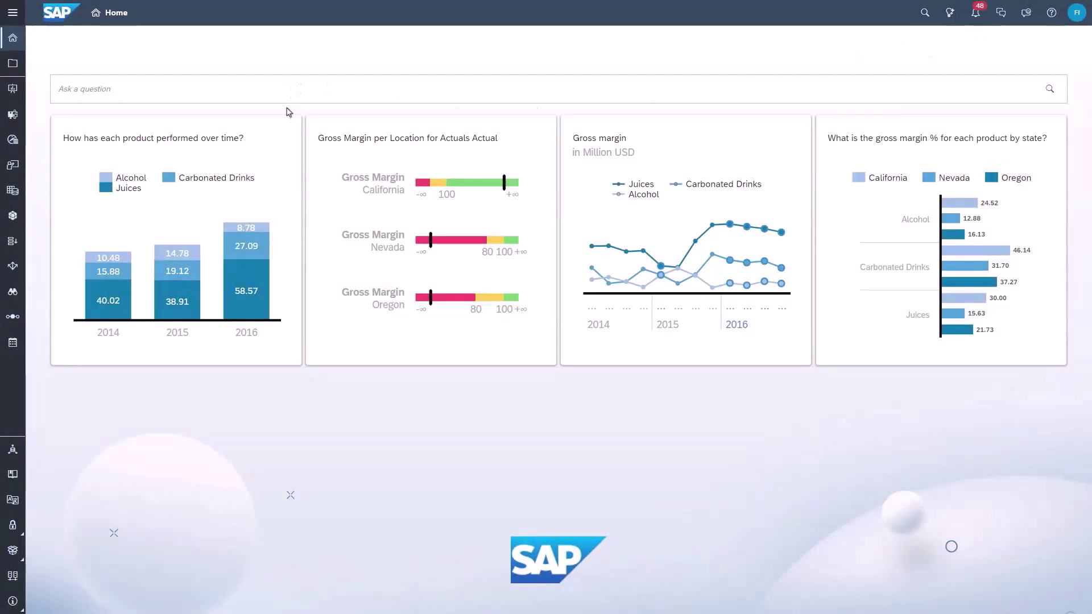
Ask Just Ask 'What is the total contract value today ?' and select the word 'today'.
{"action": "type", "text": "What is the total contract v"}
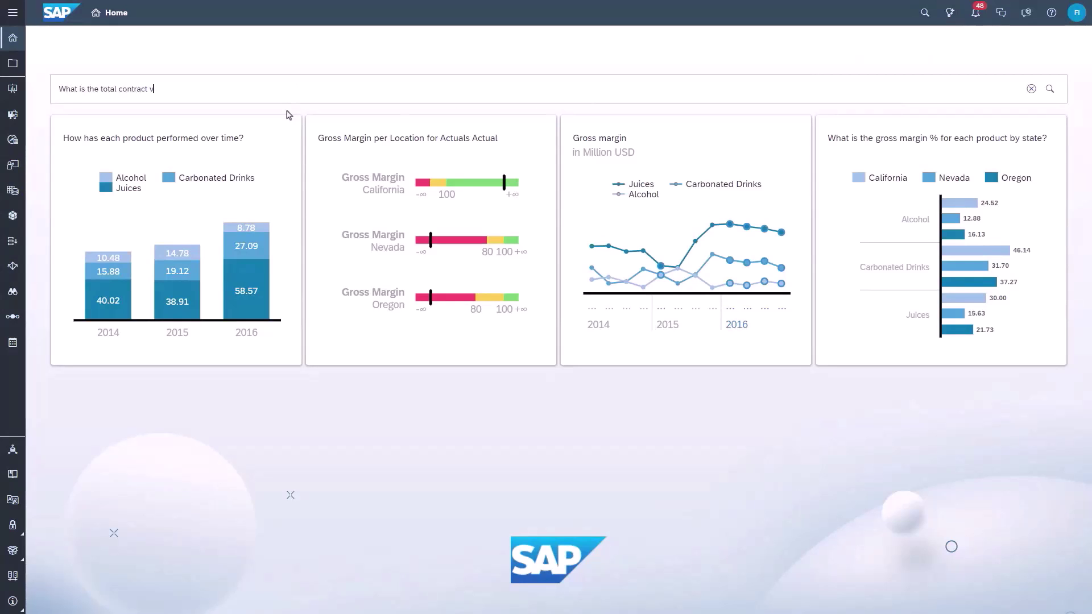
{"action": "type", "text": "alue today ?"}
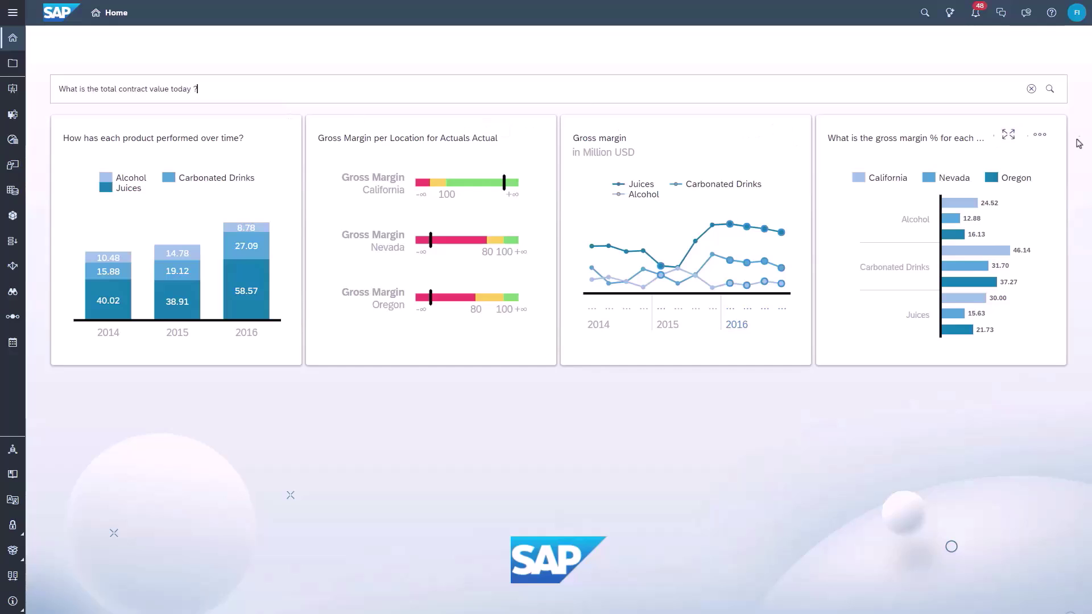
{"action": "left_click", "coordinate": [1049, 88]}
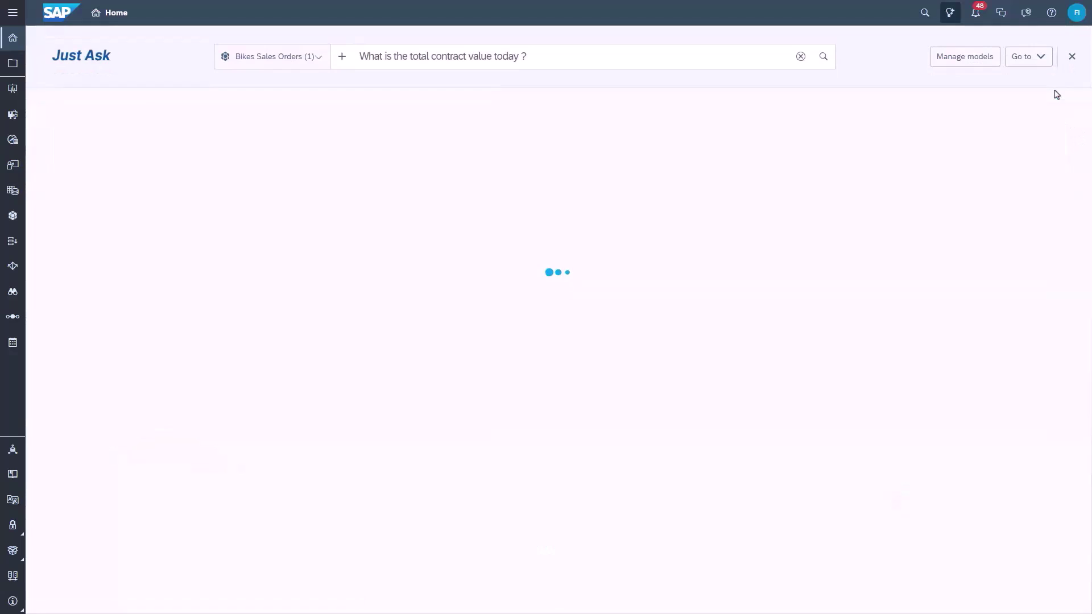
{"action": "left_click", "coordinate": [508, 57]}
{"action": "double_click", "coordinate": [508, 57]}
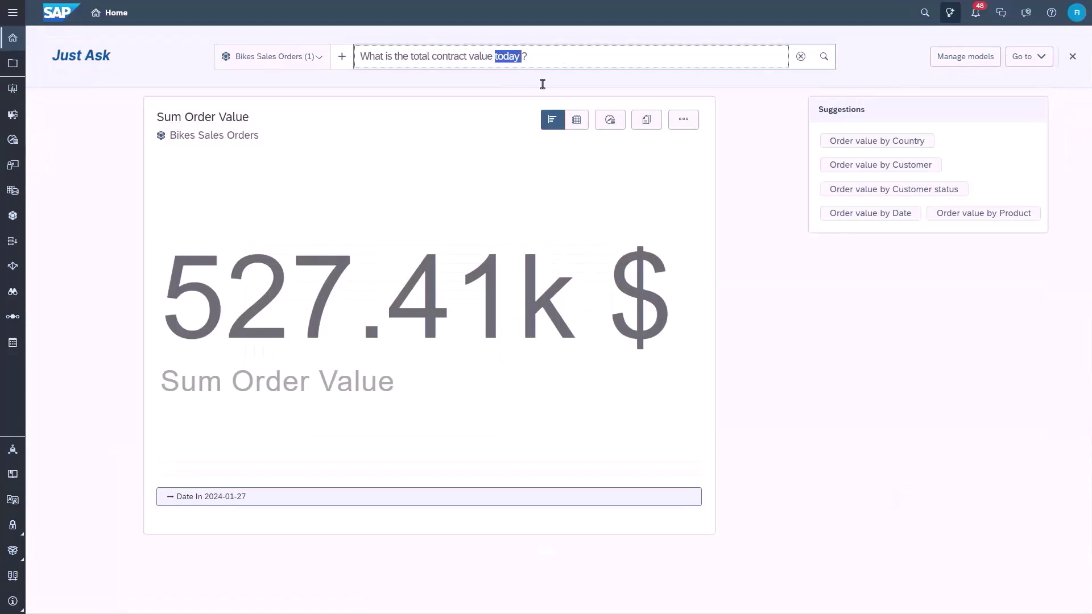
Inspect the 2024-01-27 Date filter, then highlight 'total contract value' and 'Order Value'.
{"action": "left_click", "coordinate": [243, 434]}
{"action": "left_click_drag", "start_coordinate": [247, 497], "coordinate": [203, 498]}
{"action": "left_click", "coordinate": [219, 515]}
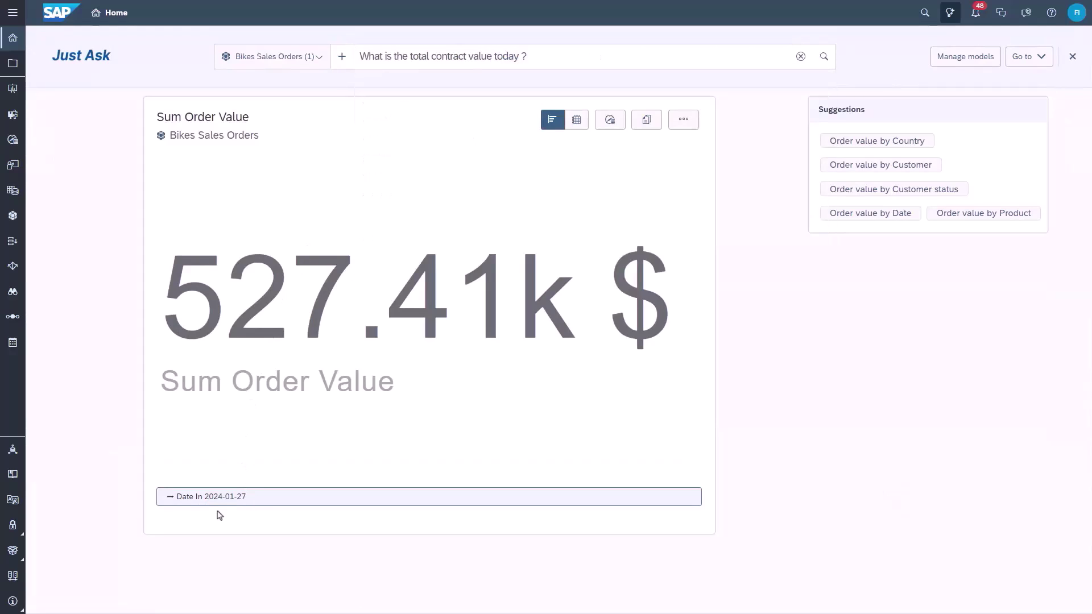
{"action": "left_click_drag", "start_coordinate": [410, 57], "coordinate": [493, 63]}
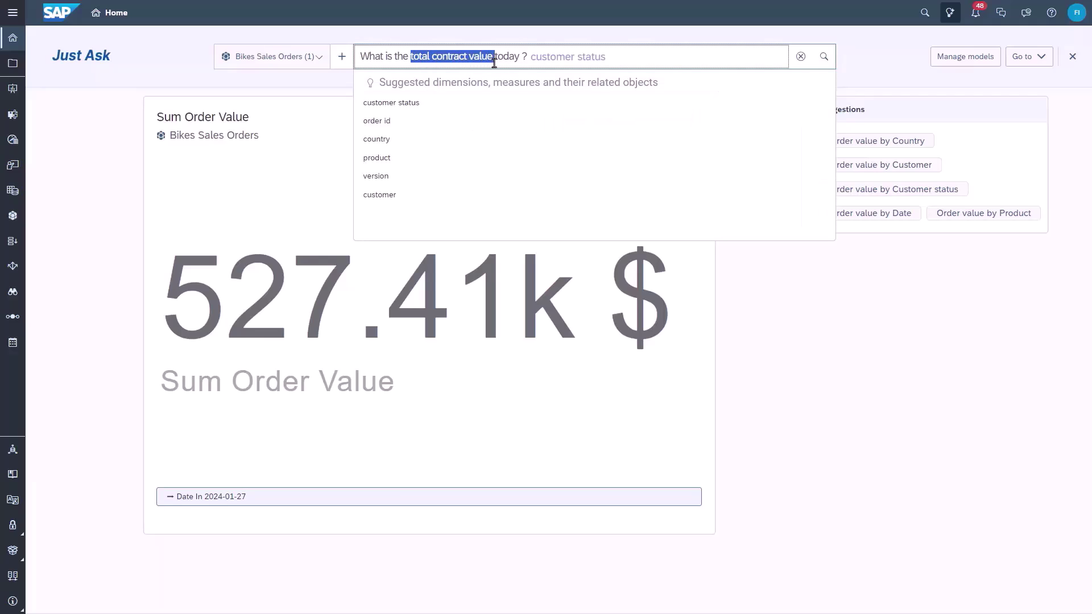
{"action": "left_click_drag", "start_coordinate": [180, 117], "coordinate": [249, 121]}
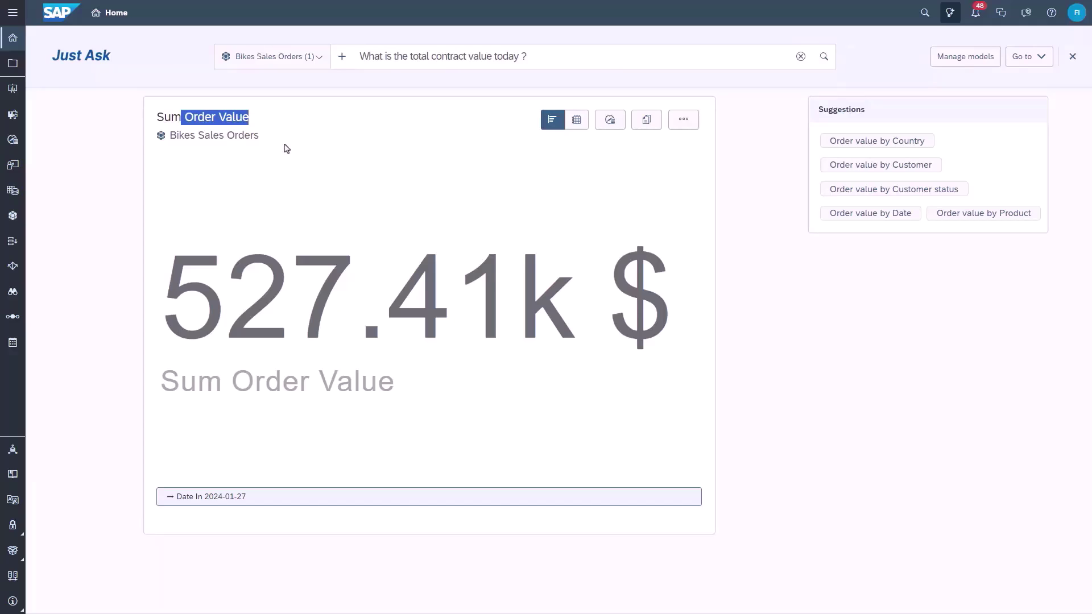
Replace the query with 'How many units were sold in LATAM ?' and search.
{"action": "left_click_drag", "start_coordinate": [549, 54], "coordinate": [353, 59]}
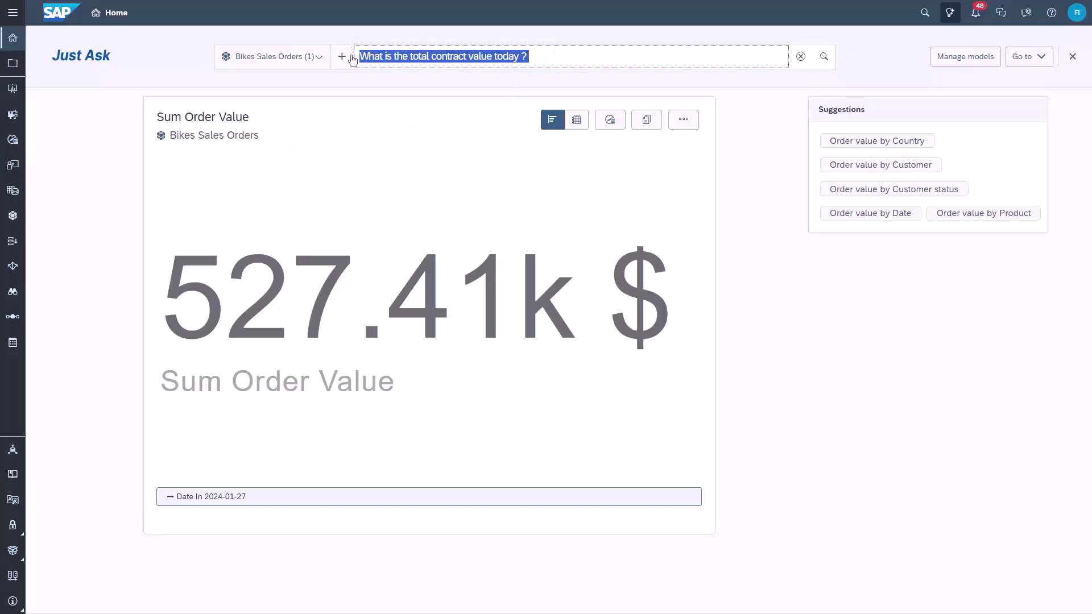
{"action": "key", "text": "BackSpace"}
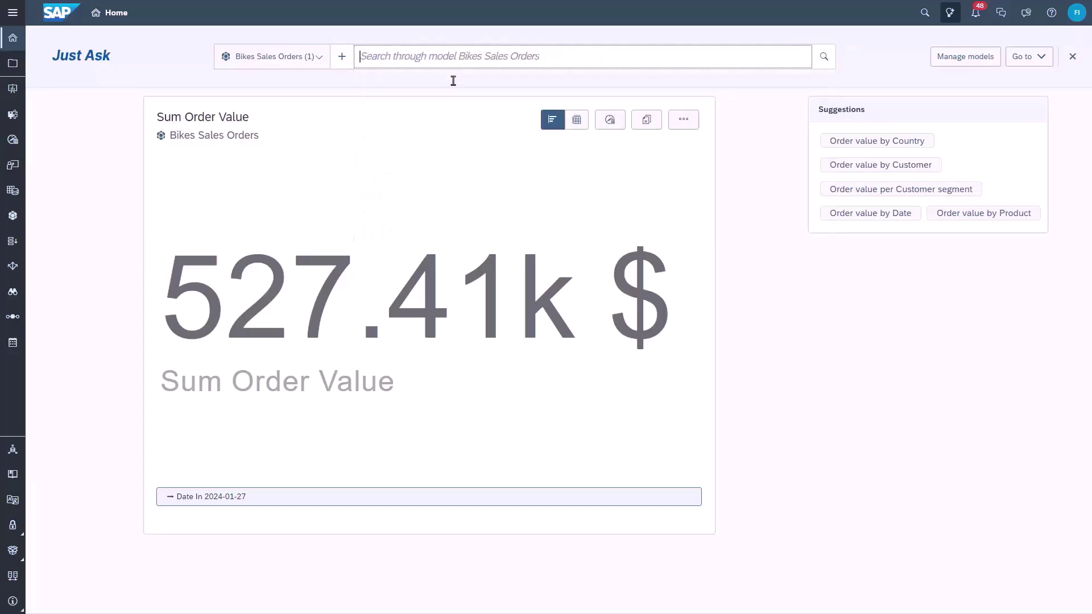
{"action": "type", "text": "How many units"}
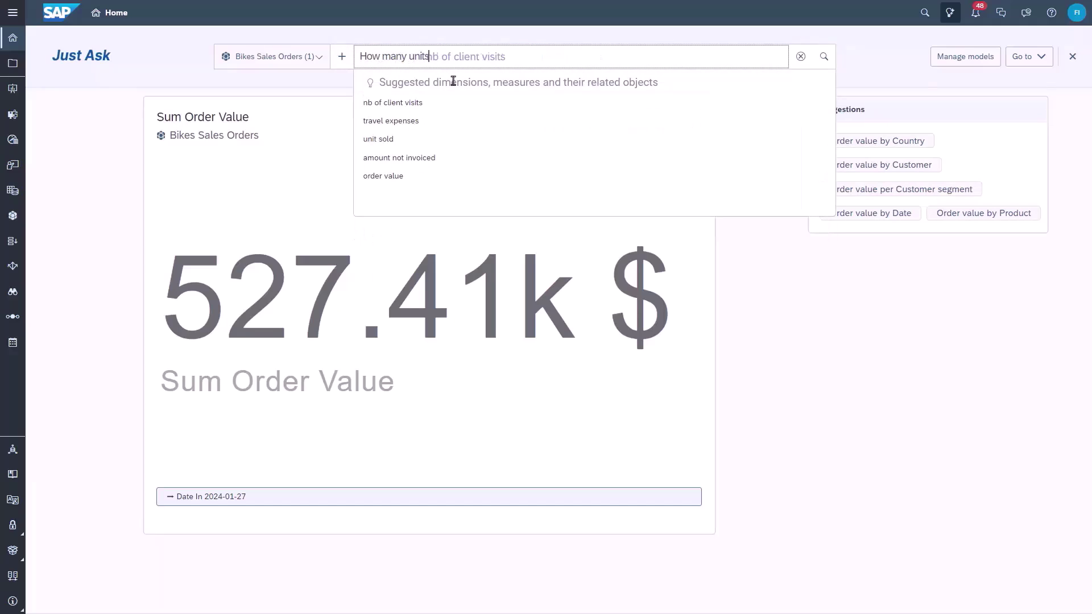
{"action": "type", "text": " were sold in LATAM ?"}
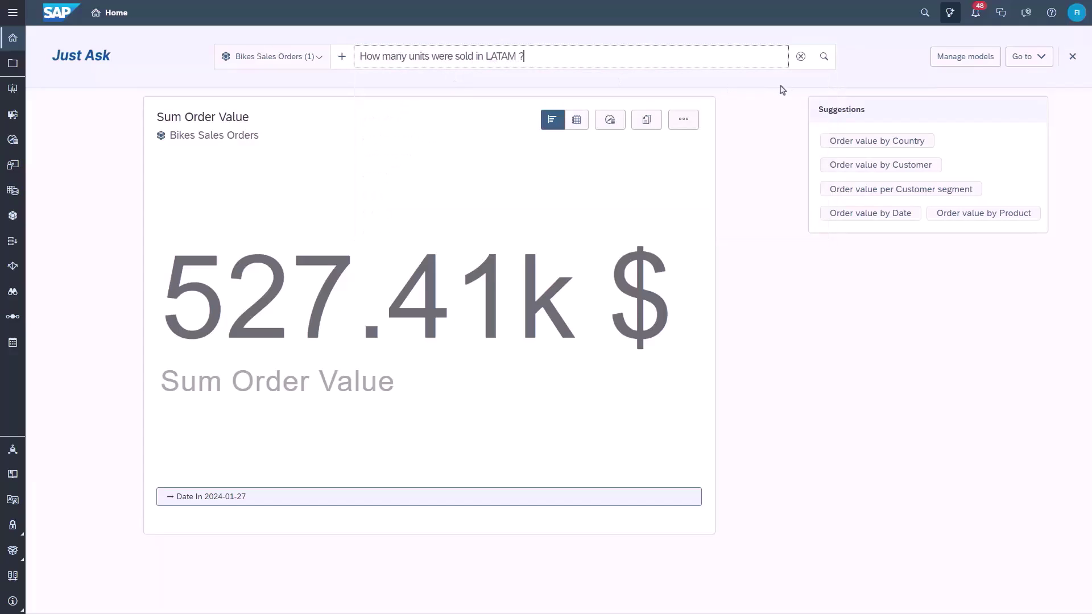
{"action": "left_click", "coordinate": [824, 56]}
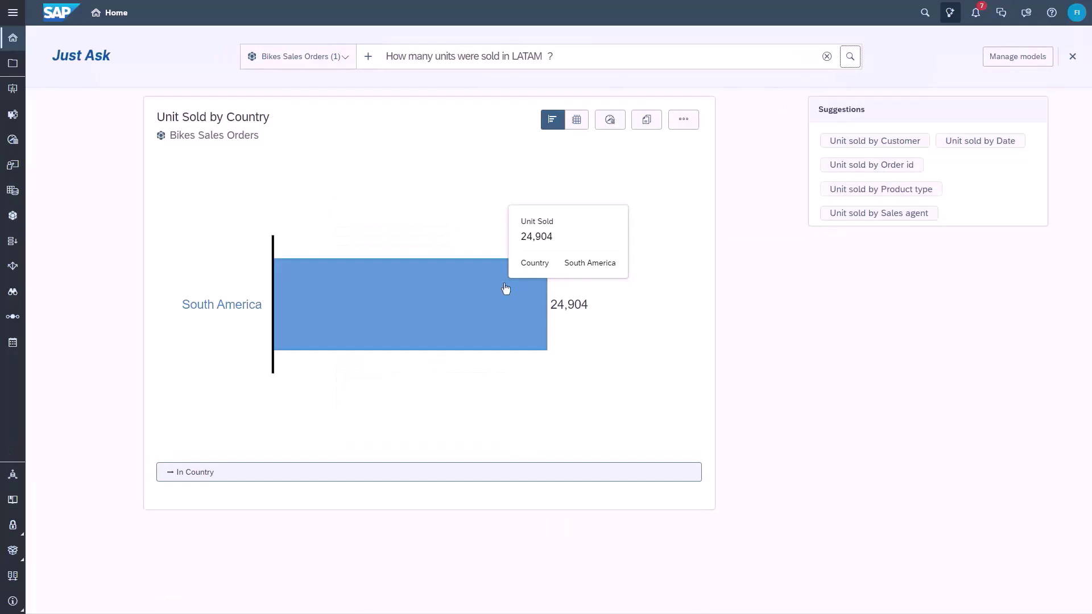
Drill South America down into its countries and empty the question box.
{"action": "left_click", "coordinate": [505, 289]}
{"action": "left_click", "coordinate": [556, 267]}
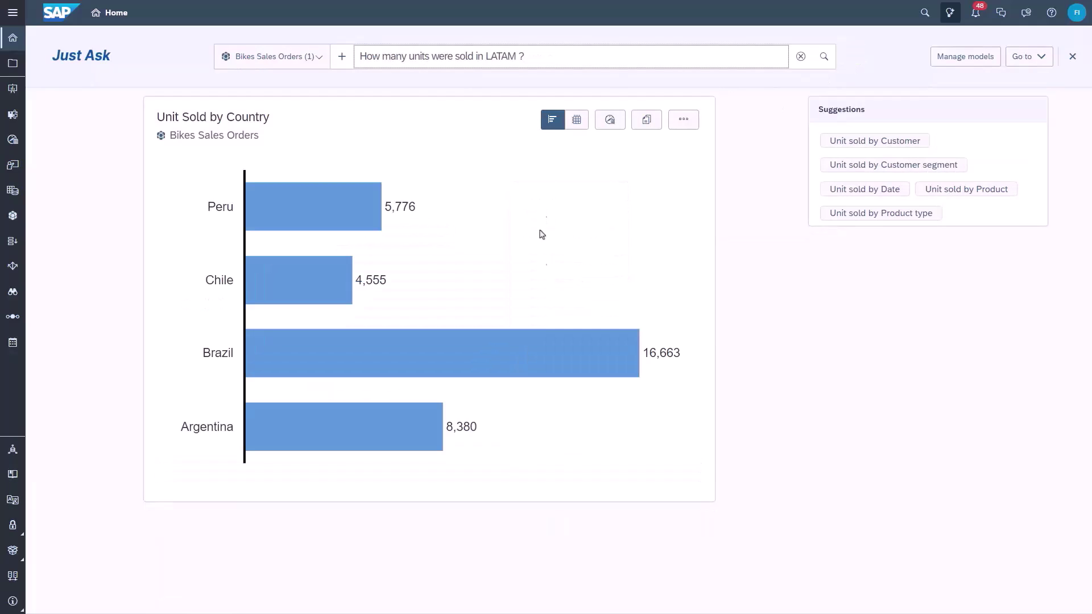
{"action": "left_click", "coordinate": [540, 63]}
{"action": "left_click_drag", "start_coordinate": [539, 63], "coordinate": [359, 80]}
{"action": "key", "text": "BackSpace"}
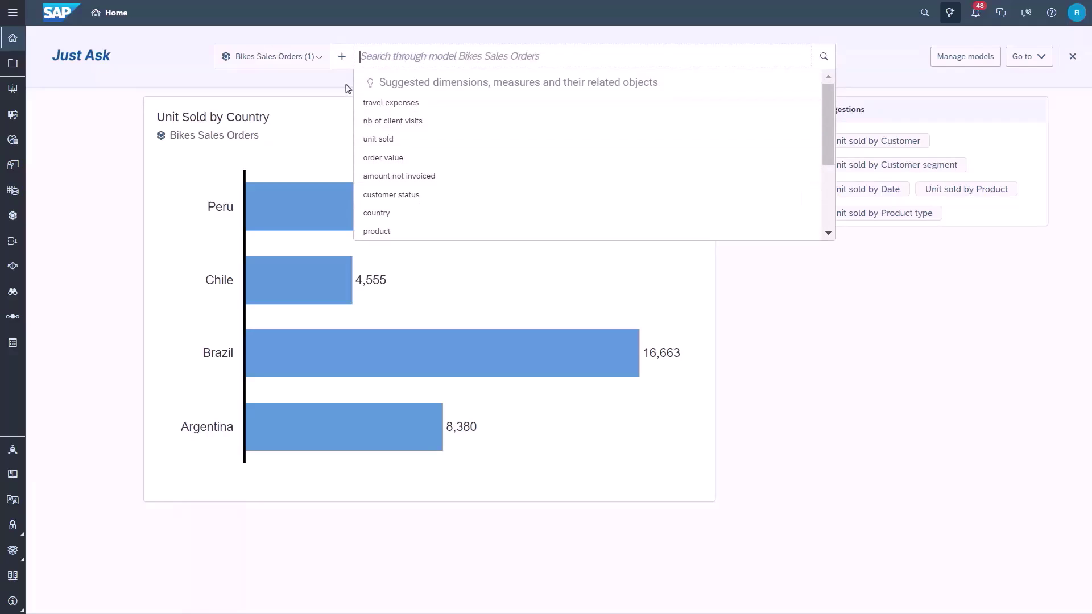
Ask the impact of nb of client visits on travel expenses, then go to Manage models.
{"action": "type", "text": "What "}
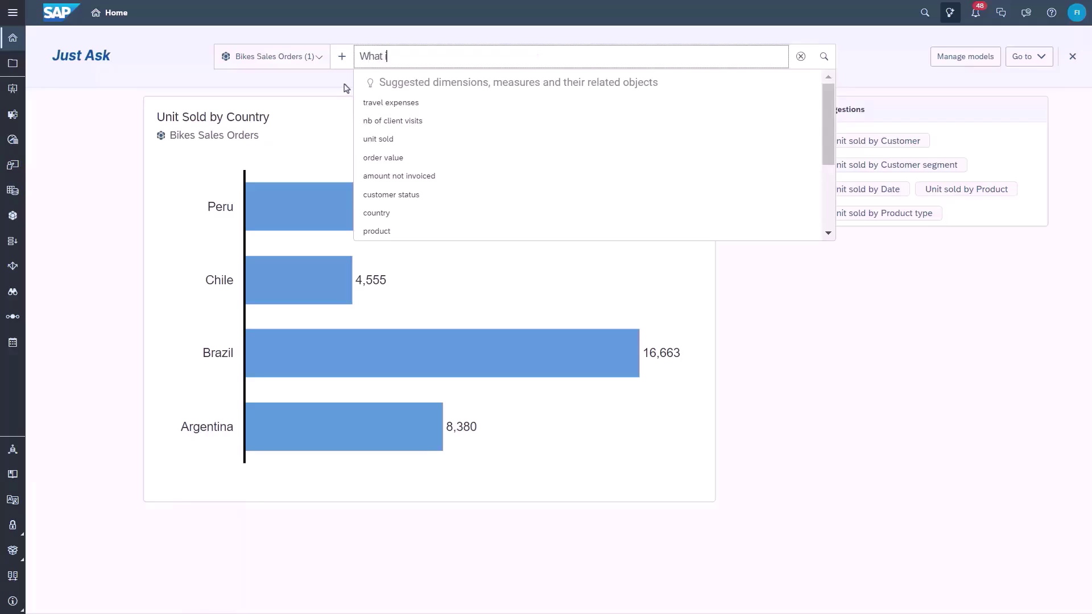
{"action": "type", "text": "is the impact of"}
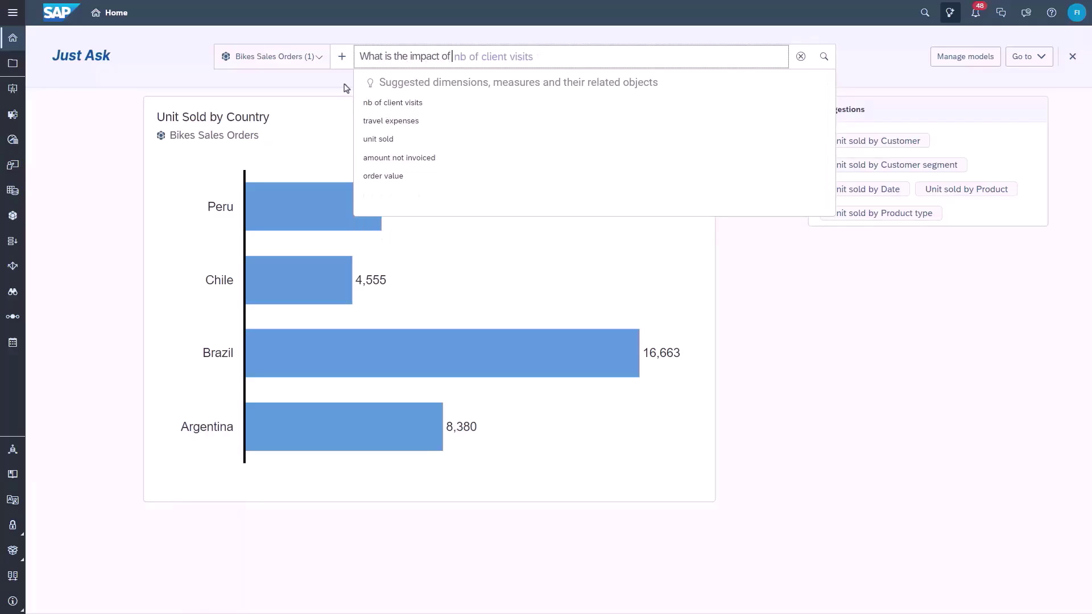
{"action": "key", "text": "Tab"}
{"action": "type", "text": "on tra"}
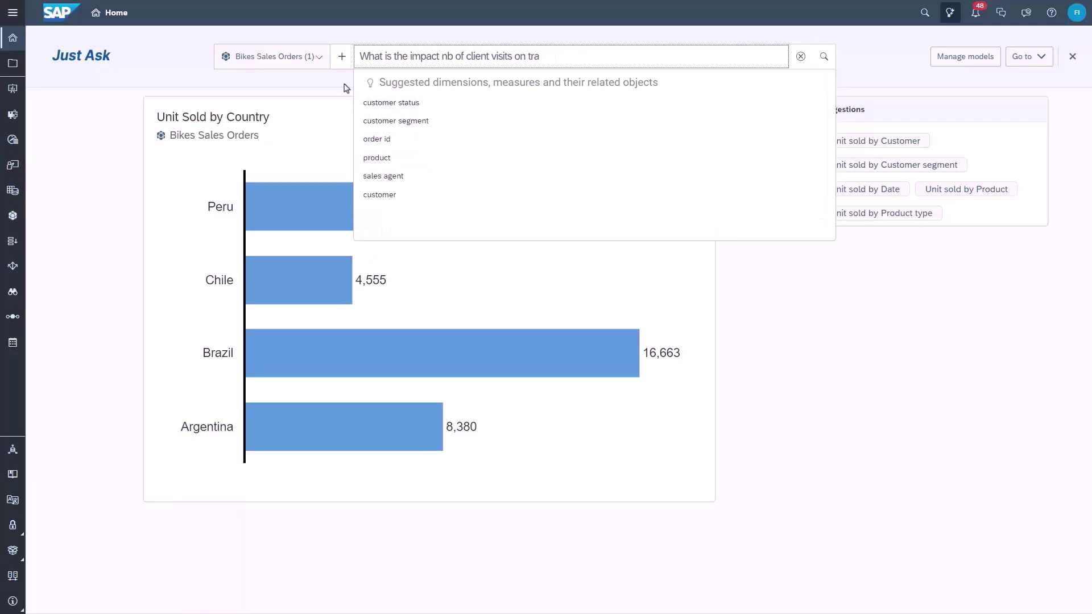
{"action": "key", "text": "Tab"}
{"action": "type", "text": "?"}
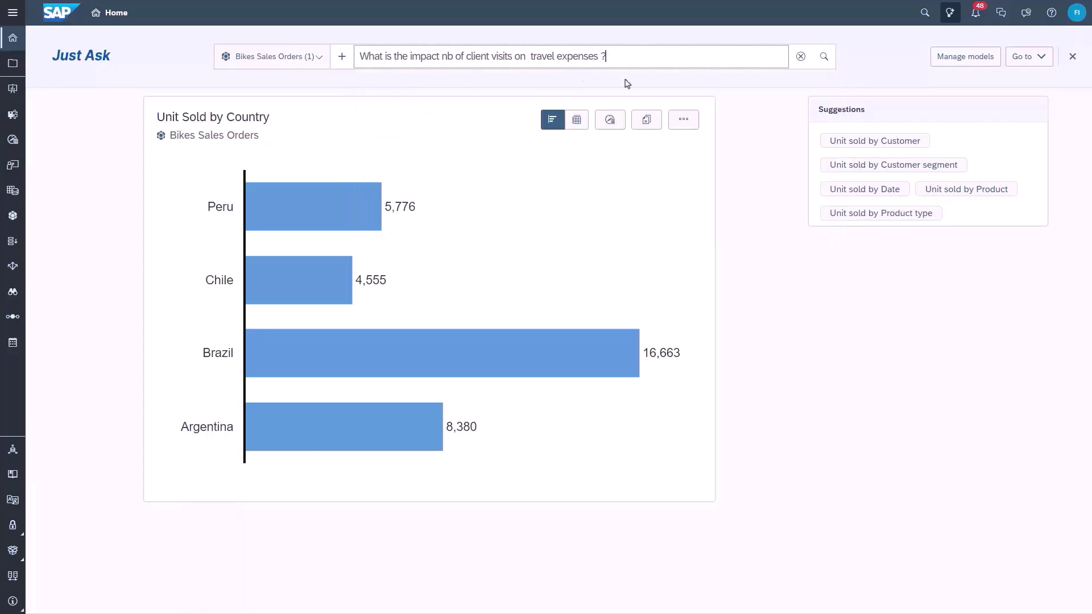
{"action": "left_click", "coordinate": [822, 57]}
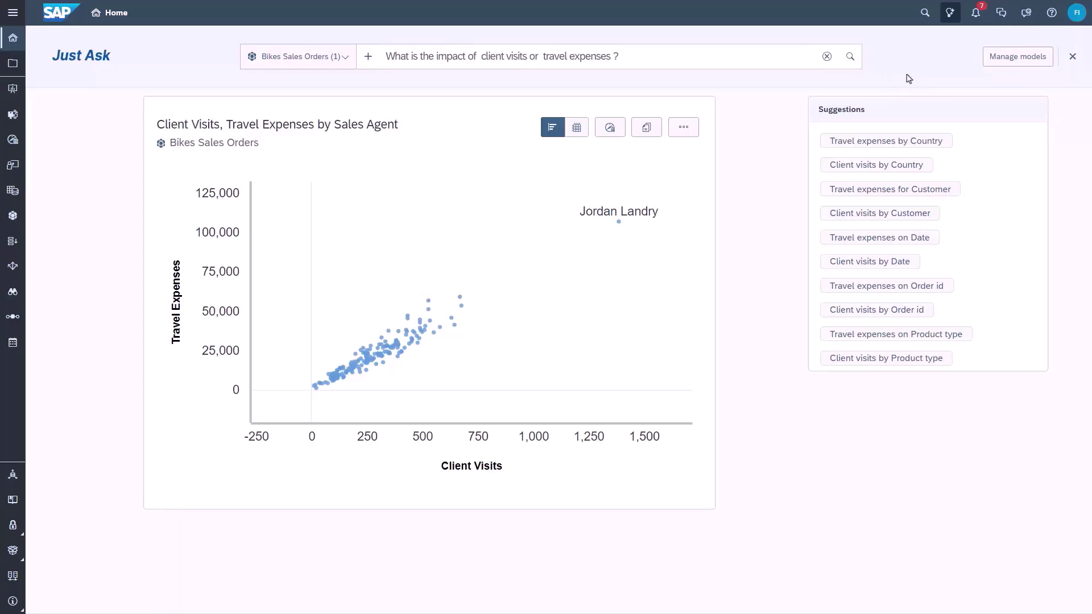
{"action": "left_click", "coordinate": [1004, 67]}
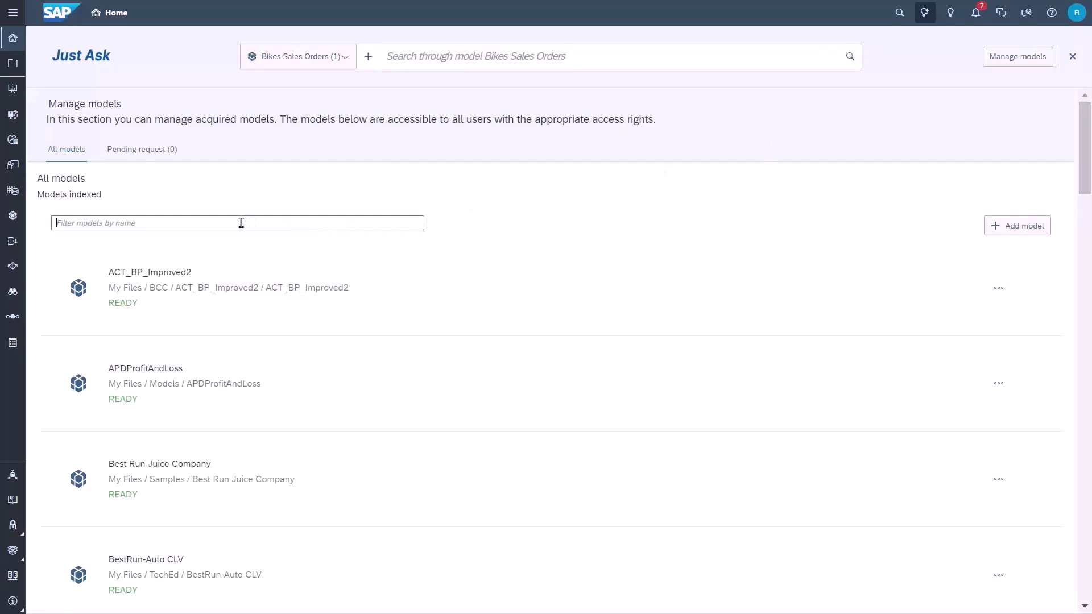
Open the Bikes Sales Orders model via filter 'bi', check Sales agent, and view its rules.
{"action": "type", "text": "bik"}
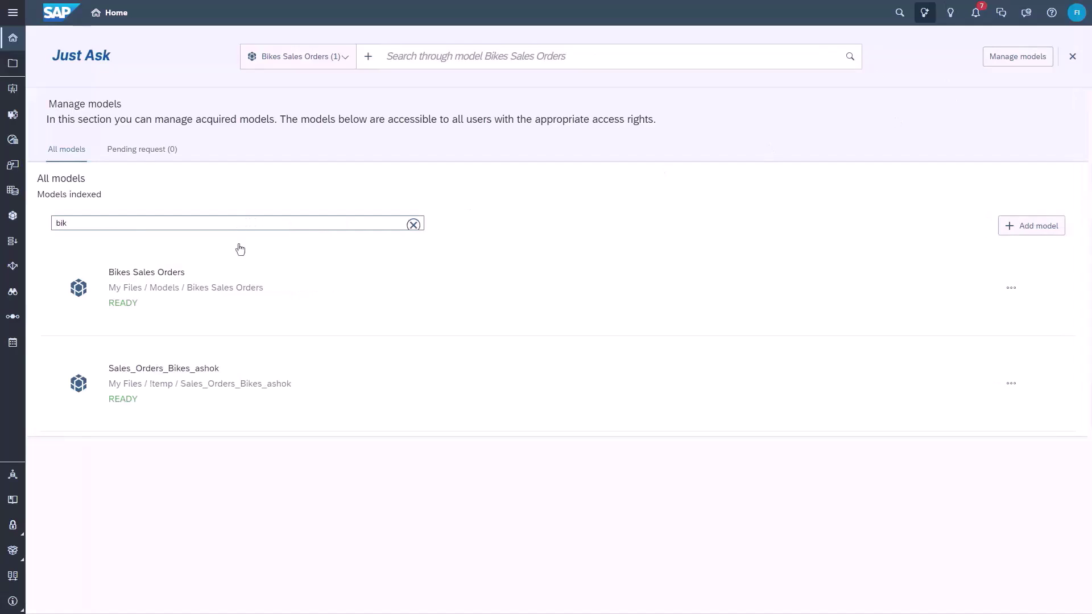
{"action": "left_click", "coordinate": [232, 286]}
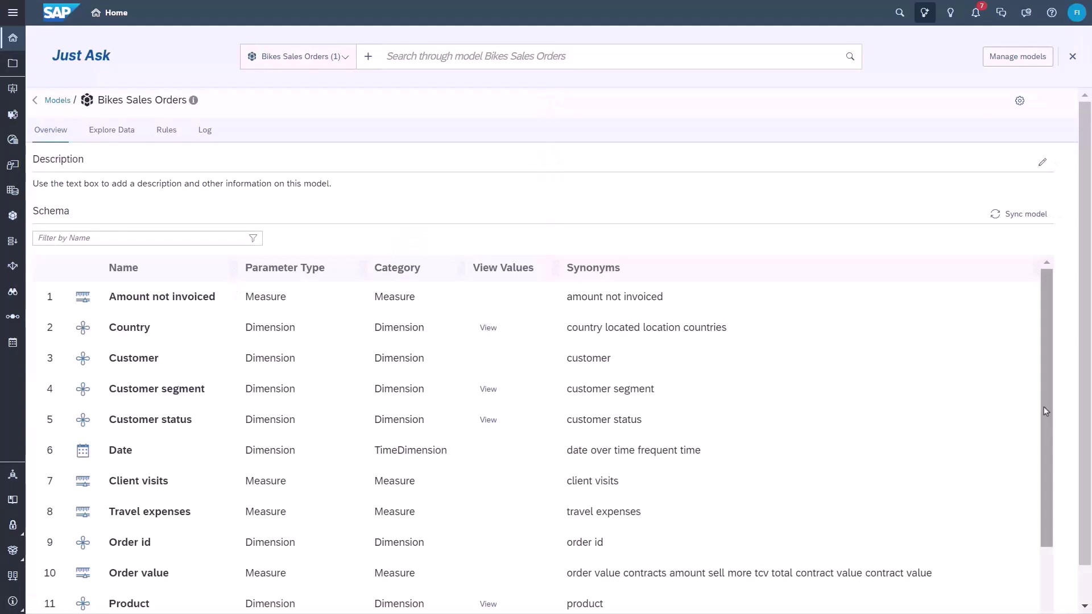
{"action": "left_click_drag", "start_coordinate": [1043, 407], "coordinate": [1047, 504]}
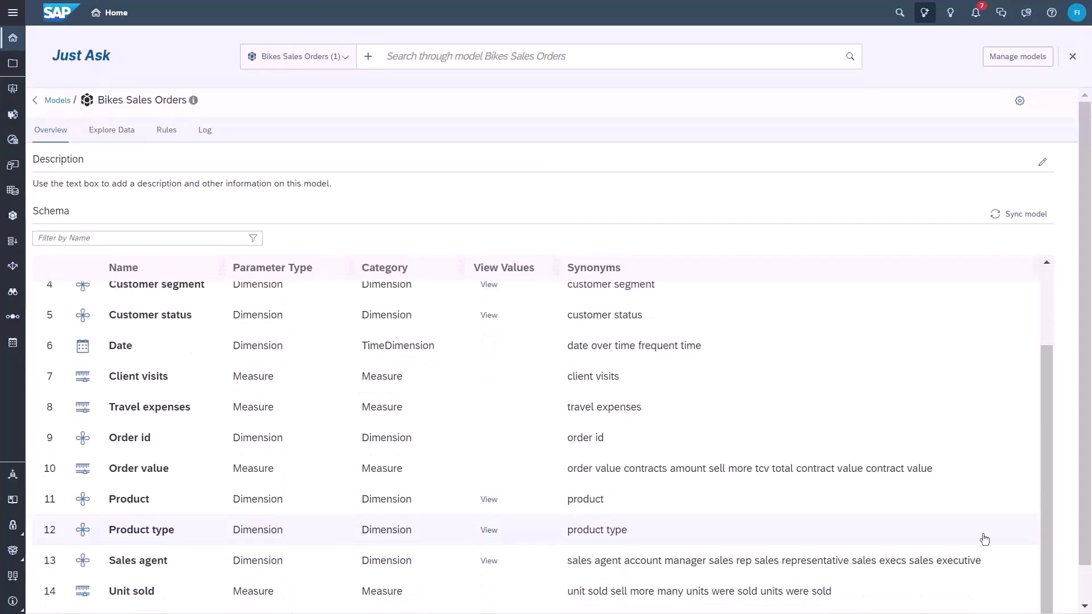
{"action": "left_click", "coordinate": [966, 567]}
{"action": "key", "text": "Escape"}
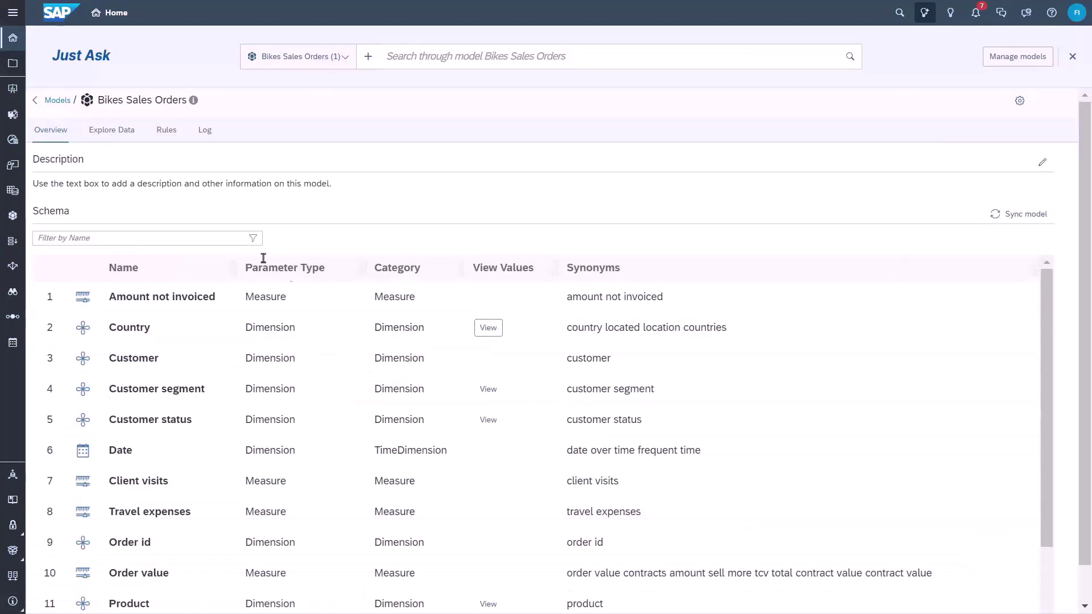
{"action": "left_click", "coordinate": [170, 133]}
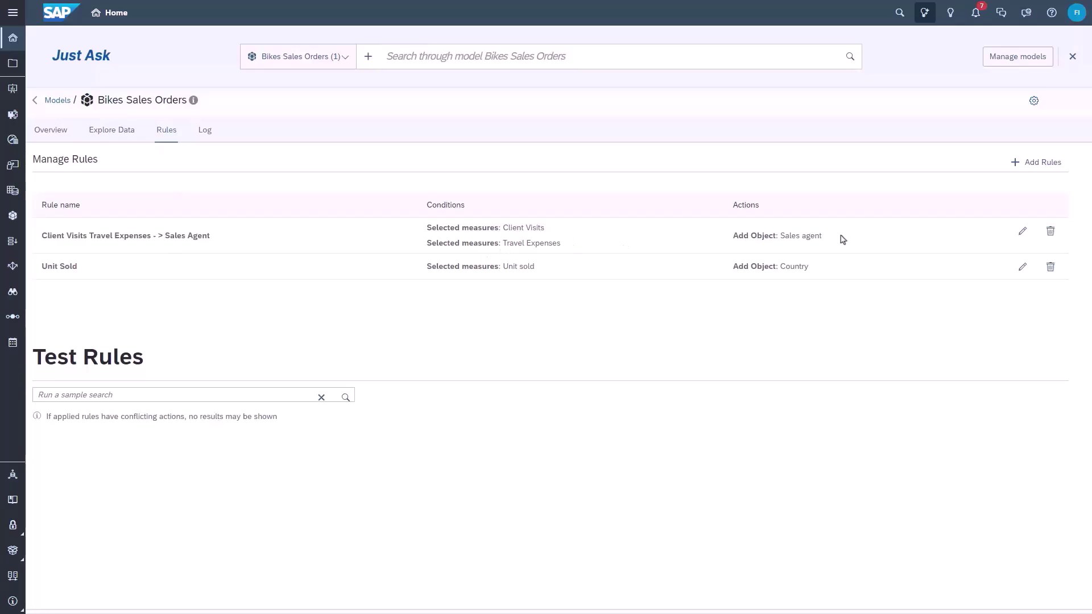
Edit the Client Visits Travel Expenses rule and advance to its Preview Rule step.
{"action": "left_click", "coordinate": [1021, 231]}
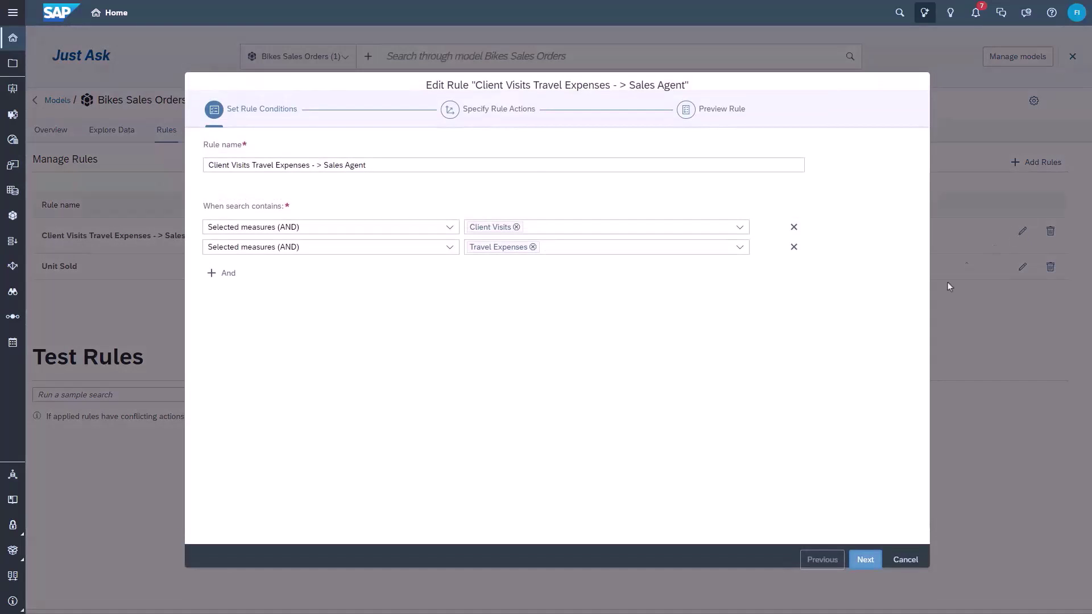
{"action": "left_click", "coordinate": [861, 560]}
{"action": "left_click", "coordinate": [861, 560]}
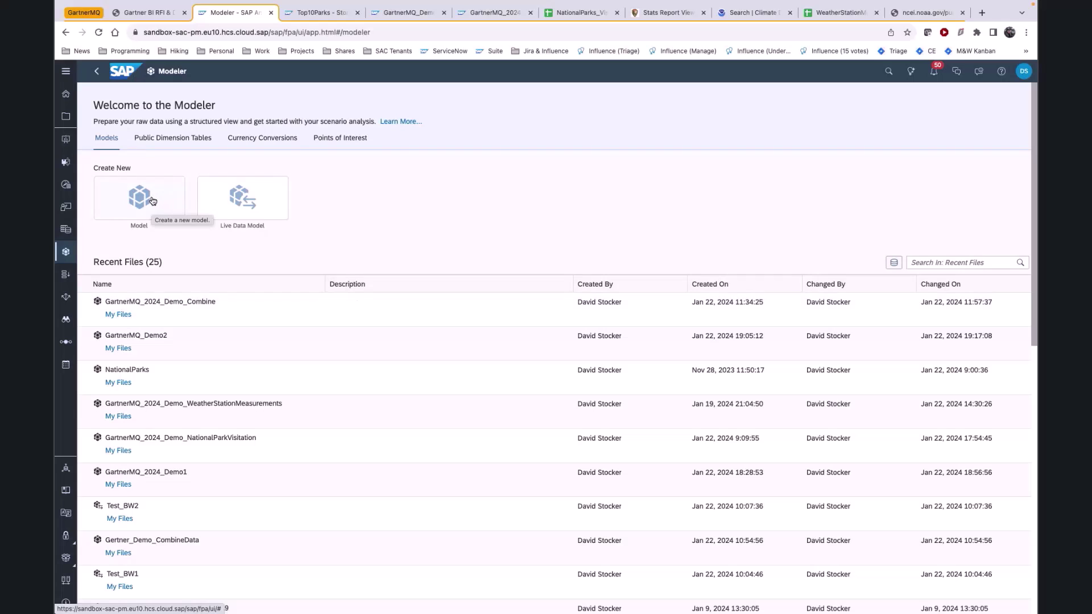
Start a new model from data with Google Drive as the source.
{"action": "left_click", "coordinate": [152, 201]}
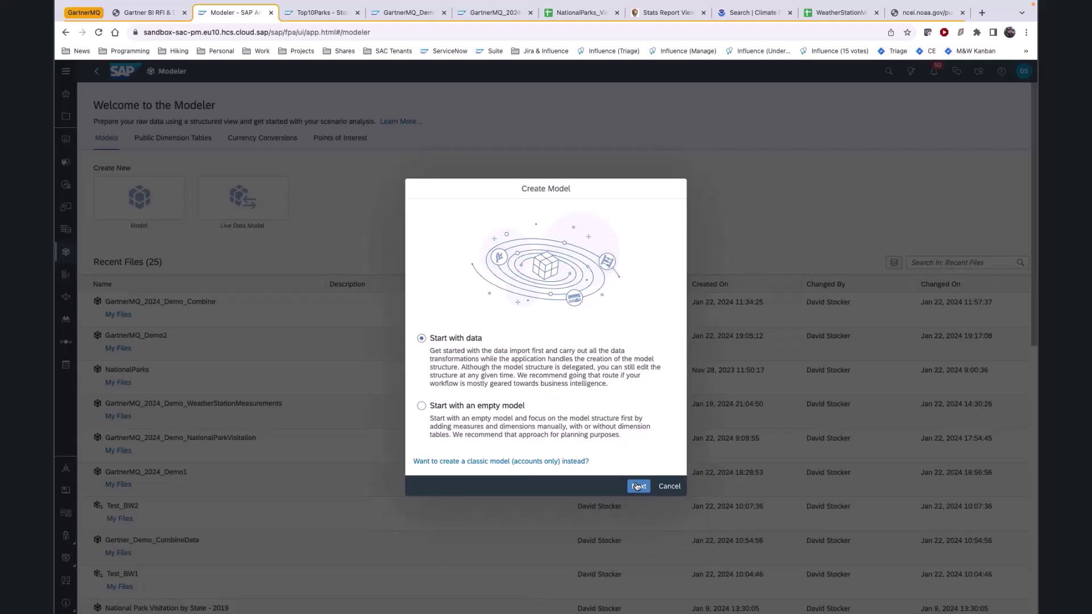
{"action": "left_click", "coordinate": [638, 487]}
{"action": "left_click", "coordinate": [586, 369]}
{"action": "left_click", "coordinate": [446, 248]}
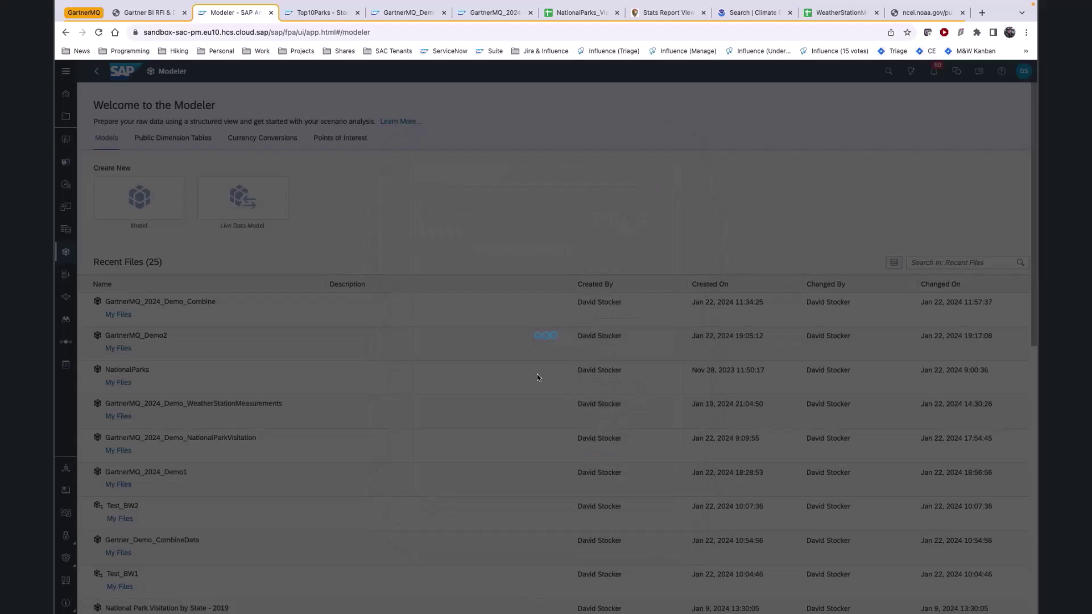
{"action": "left_click", "coordinate": [635, 399]}
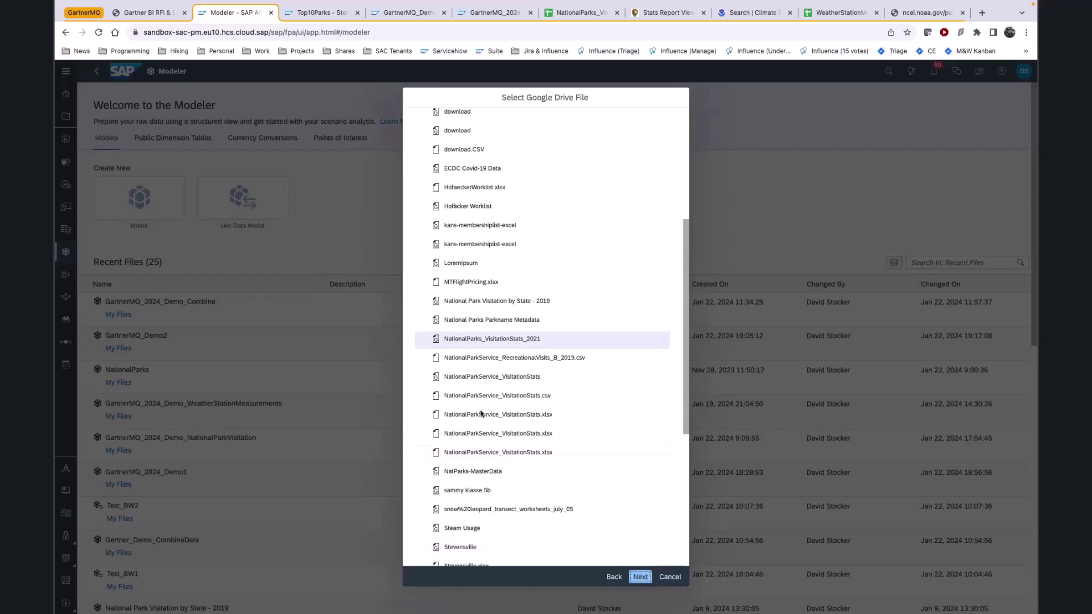
Import NationalParks_VisitationStats_2021 as the model and save it.
{"action": "left_click", "coordinate": [640, 576]}
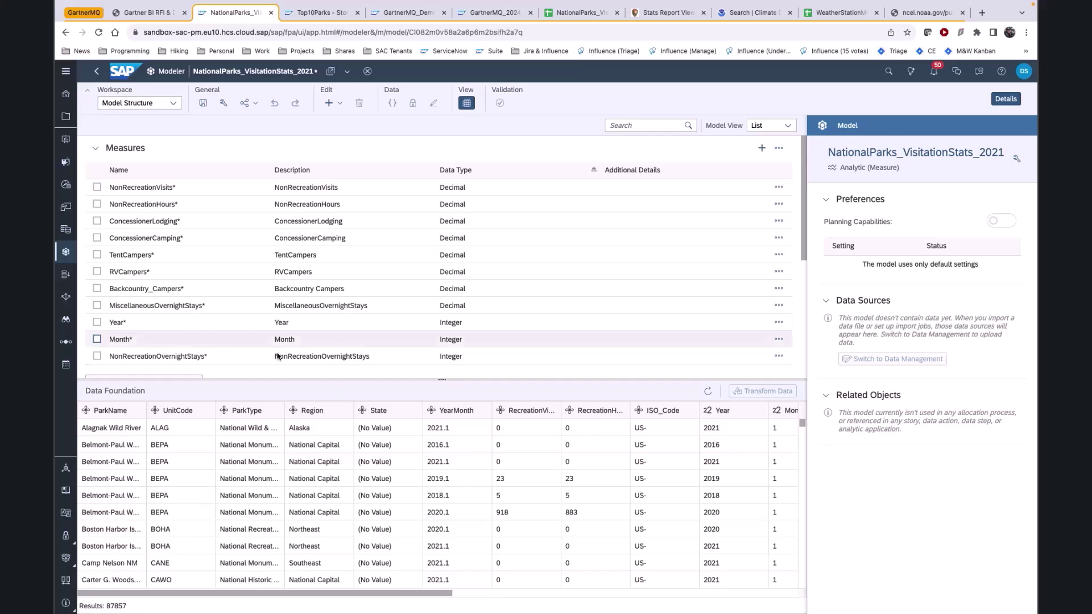
{"action": "scroll", "coordinate": [169, 235], "scroll_direction": "down", "scroll_amount": 4}
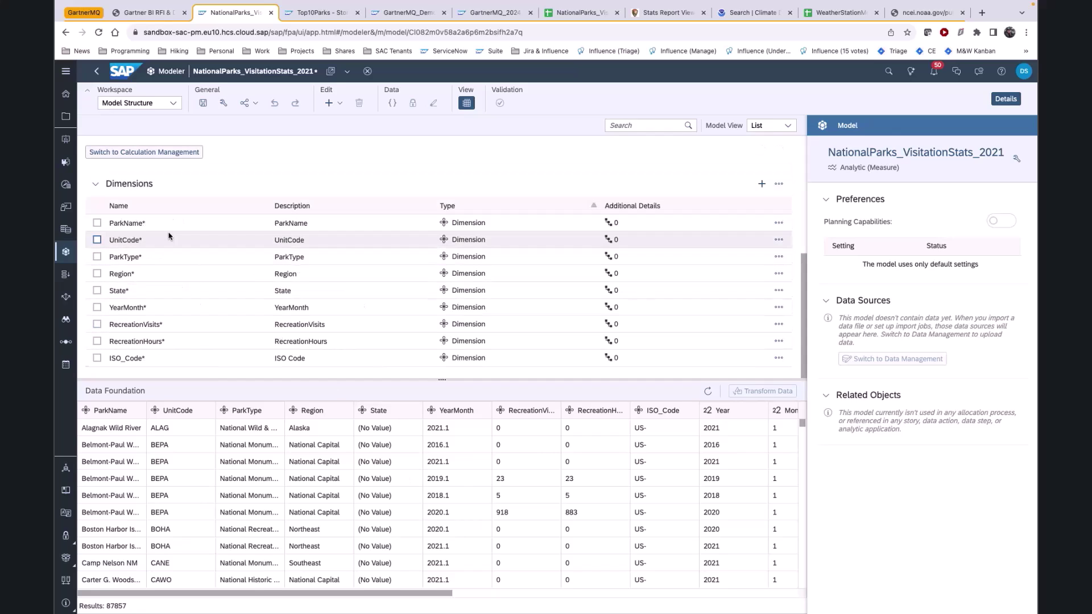
{"action": "key", "text": "ctrl+s"}
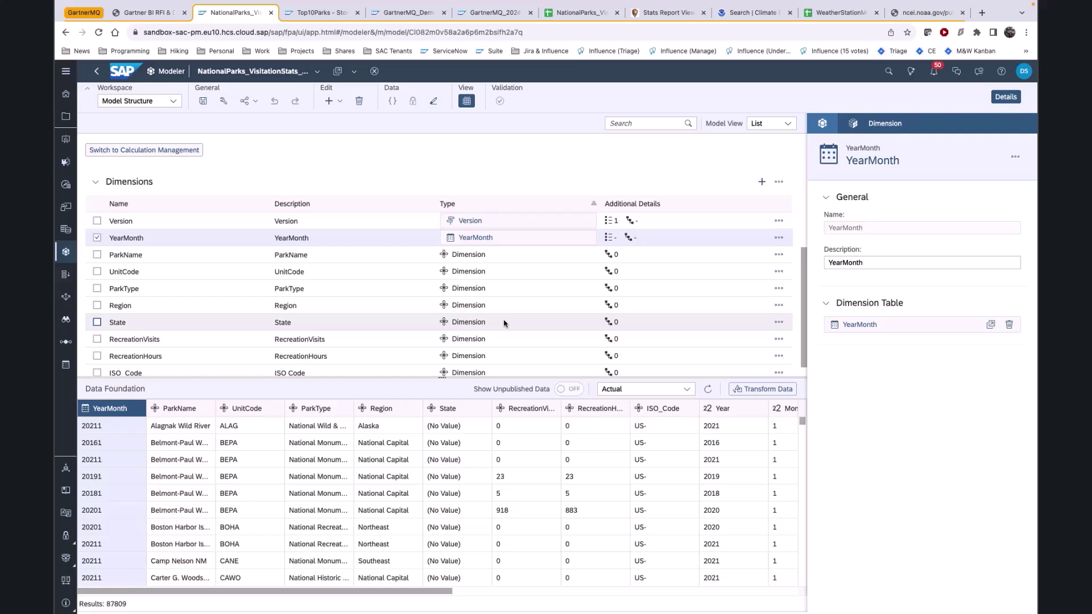
Open the data transformation view and show the RecreationVisits column's details.
{"action": "left_click", "coordinate": [762, 389]}
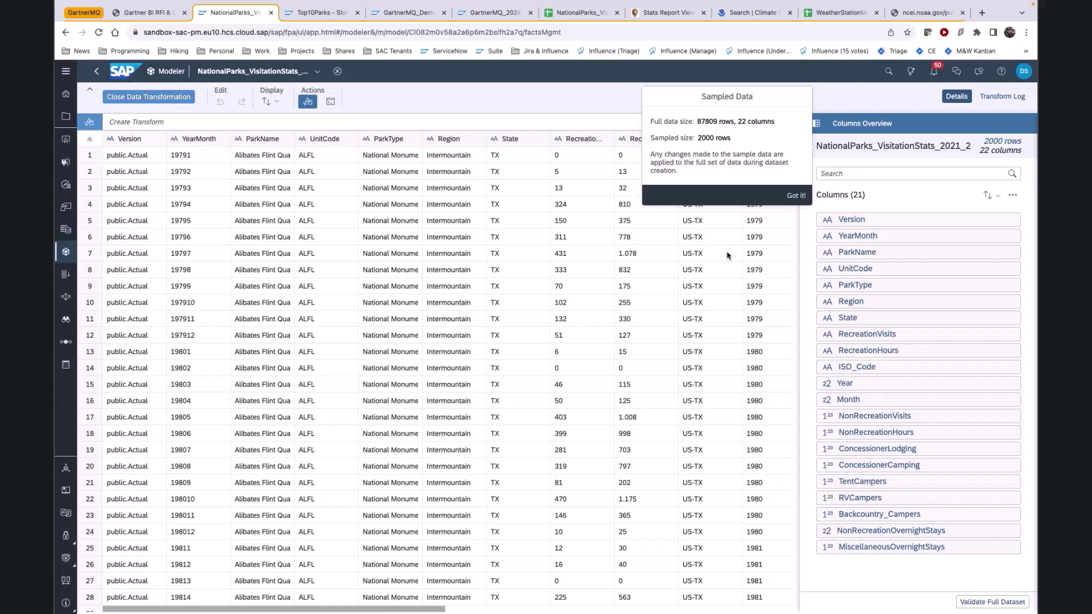
{"action": "left_click", "coordinate": [795, 196]}
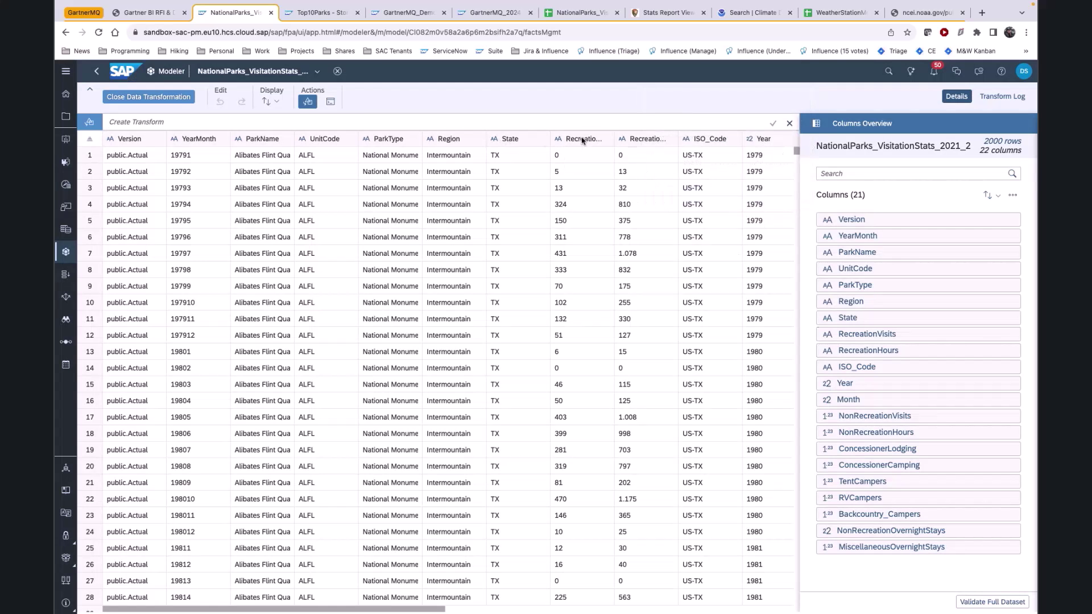
{"action": "left_click", "coordinate": [583, 139]}
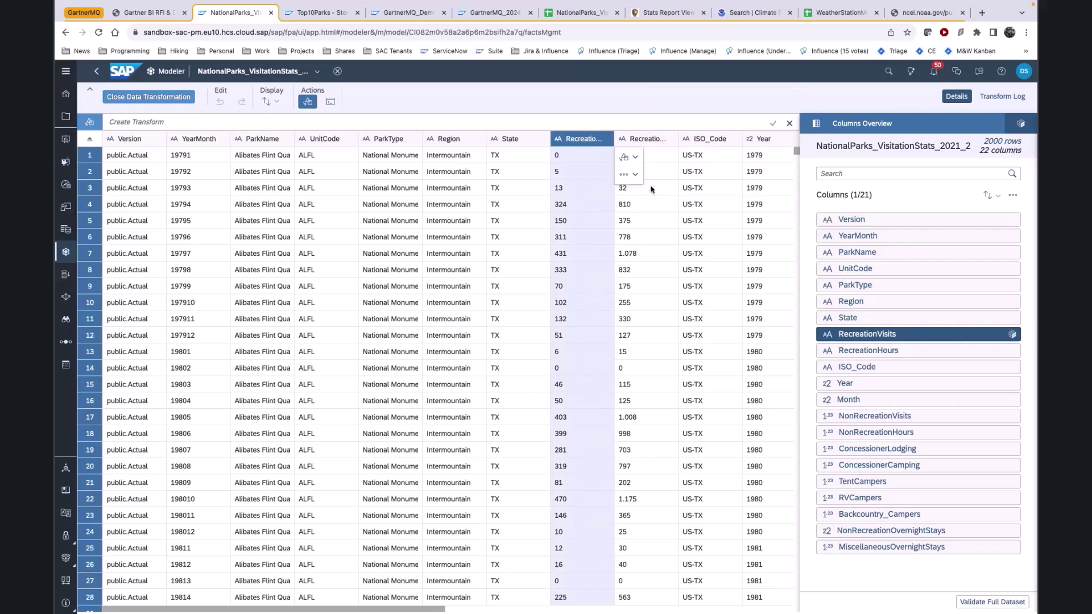
{"action": "left_click_drag", "start_coordinate": [797, 153], "coordinate": [797, 251]}
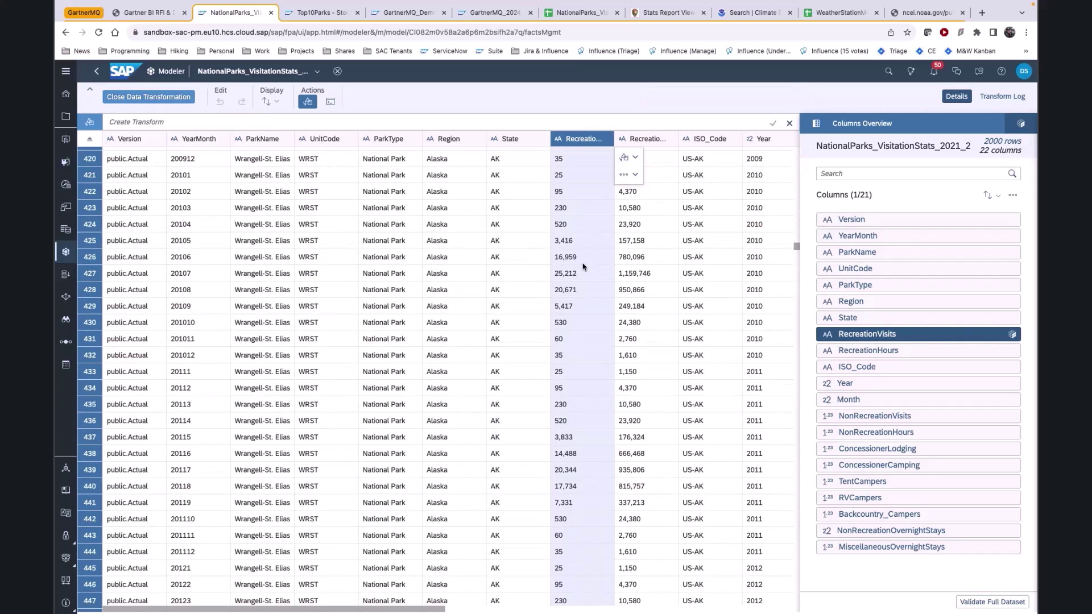
{"action": "left_click", "coordinate": [1020, 124]}
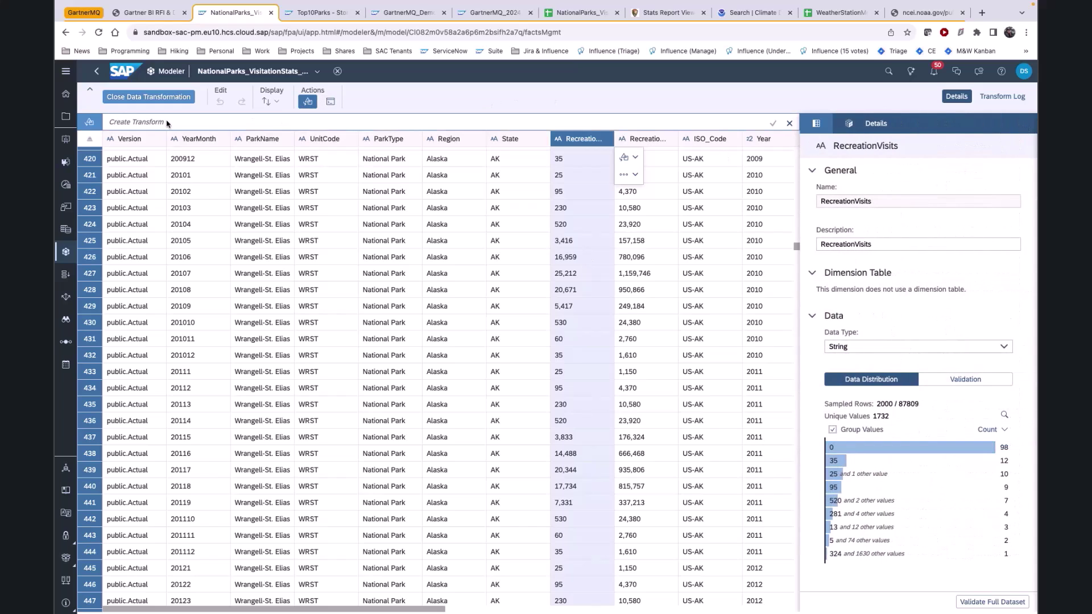
Apply a Replace transform on RecreationVisits matching cell content.
{"action": "left_click", "coordinate": [125, 123]}
{"action": "left_click", "coordinate": [138, 188]}
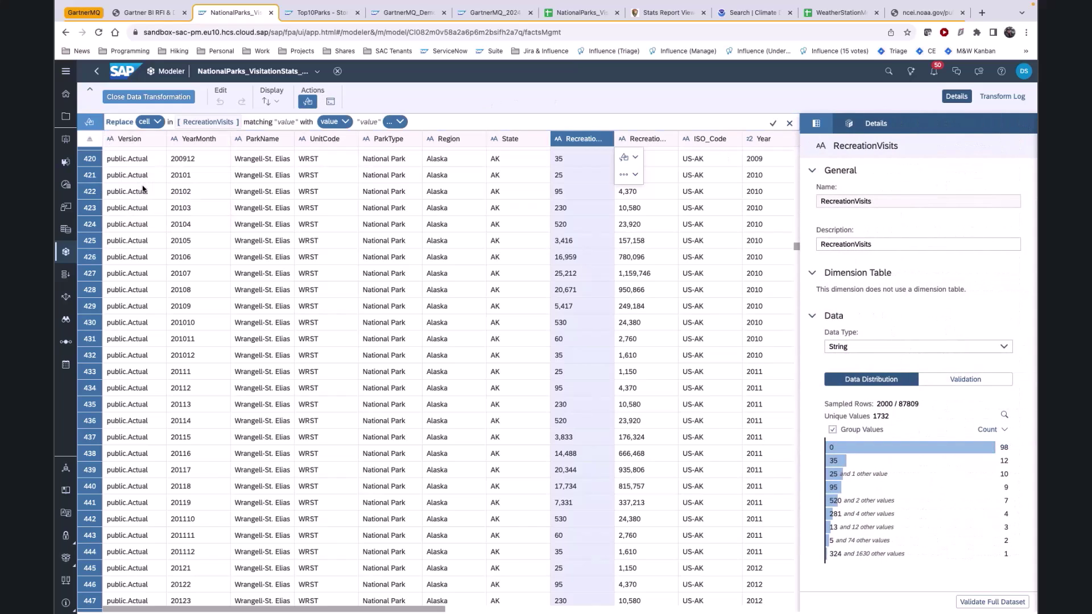
{"action": "left_click", "coordinate": [150, 122]}
{"action": "left_click", "coordinate": [151, 172]}
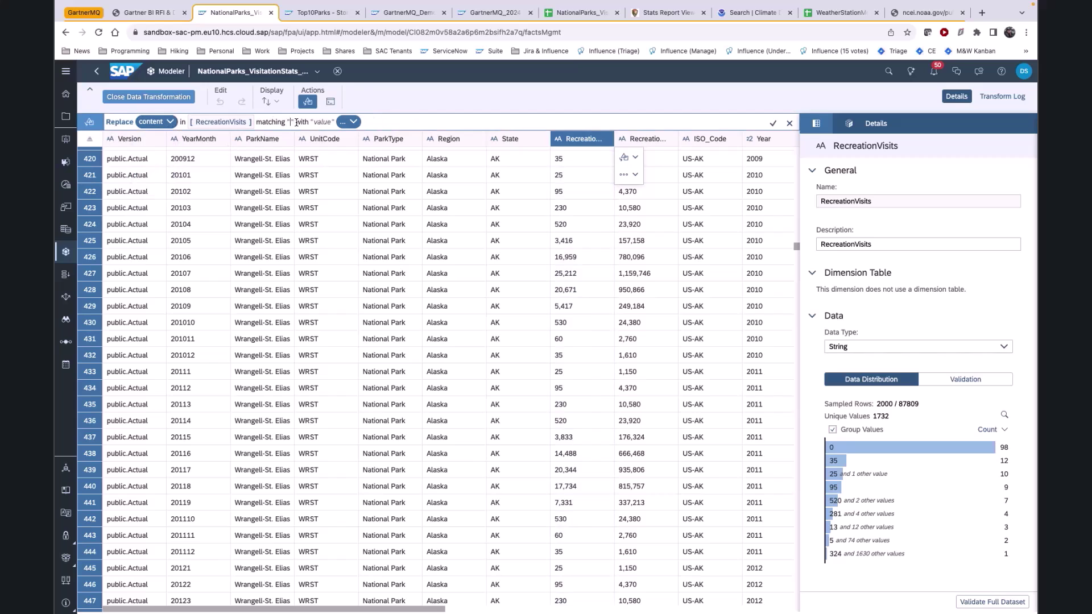
{"action": "left_click", "coordinate": [772, 123]}
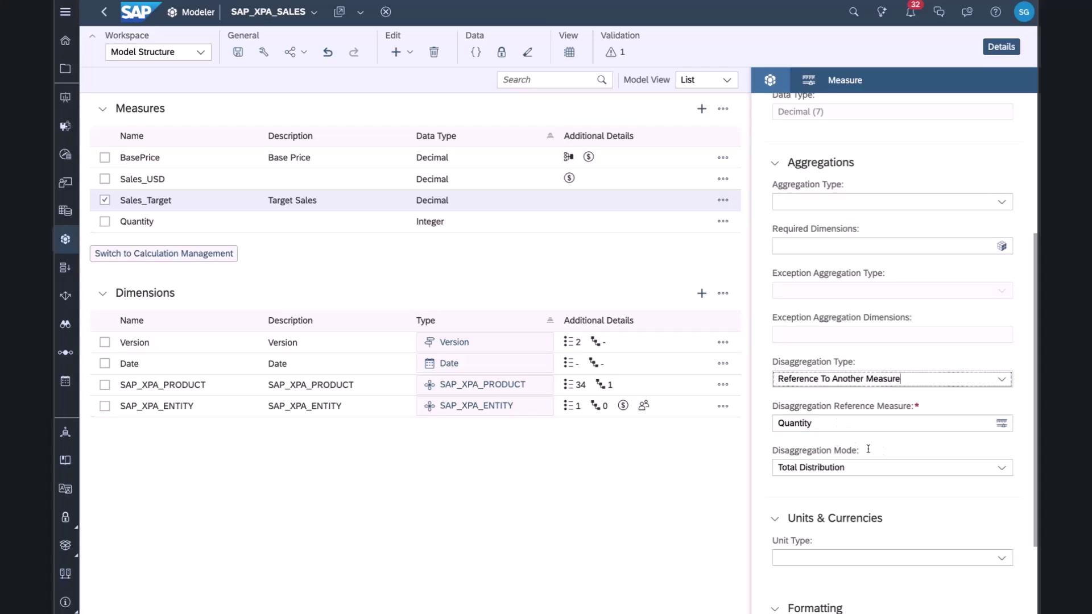
Set Sales_Target's disaggregation mode to Total Distribution.
{"action": "left_click_drag", "start_coordinate": [857, 450], "coordinate": [773, 450]}
{"action": "left_click", "coordinate": [1003, 468]}
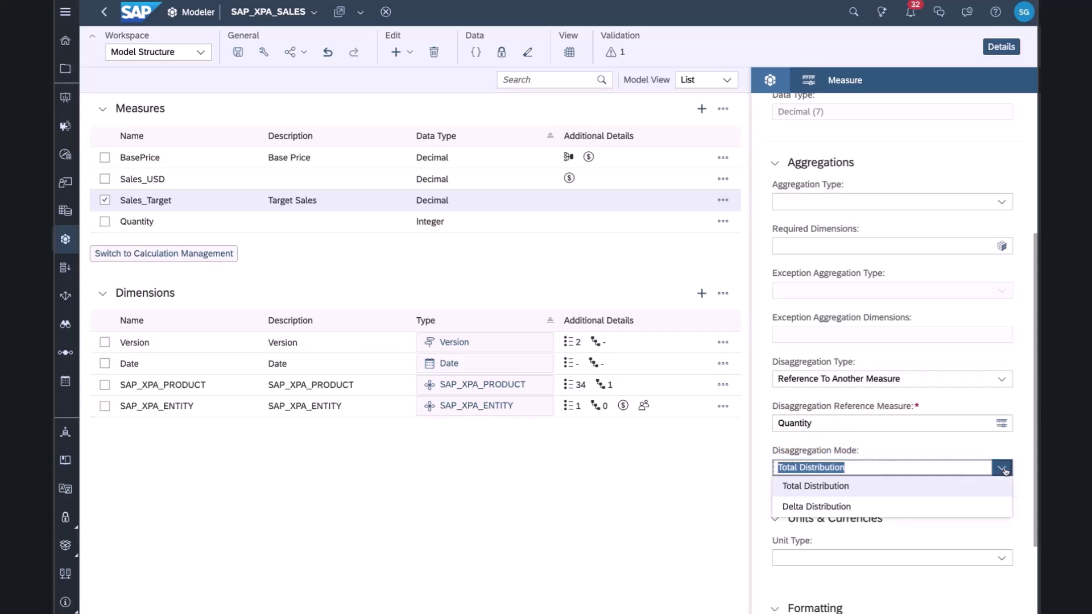
{"action": "left_click", "coordinate": [927, 494]}
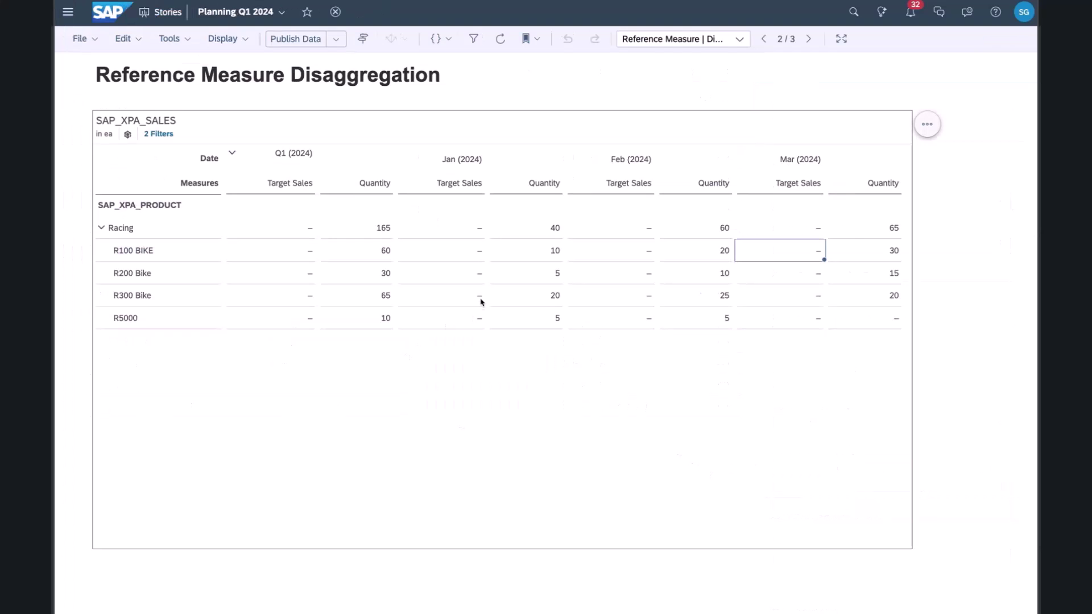
Enter 40 as Racing's January target sales.
{"action": "left_click", "coordinate": [479, 248]}
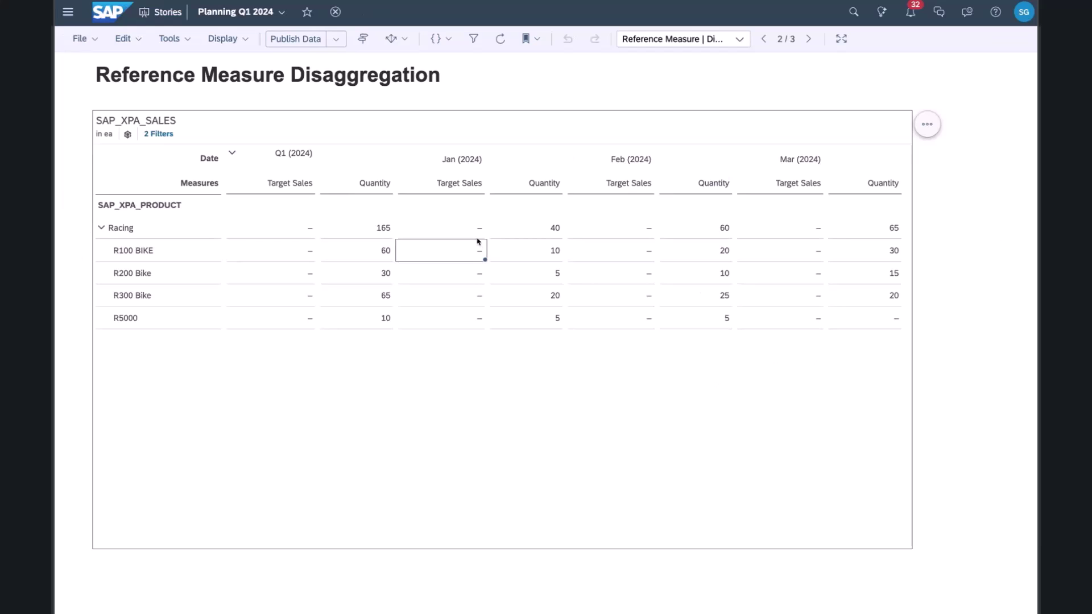
{"action": "left_click_drag", "start_coordinate": [479, 243], "coordinate": [527, 263]}
{"action": "left_click", "coordinate": [480, 233]}
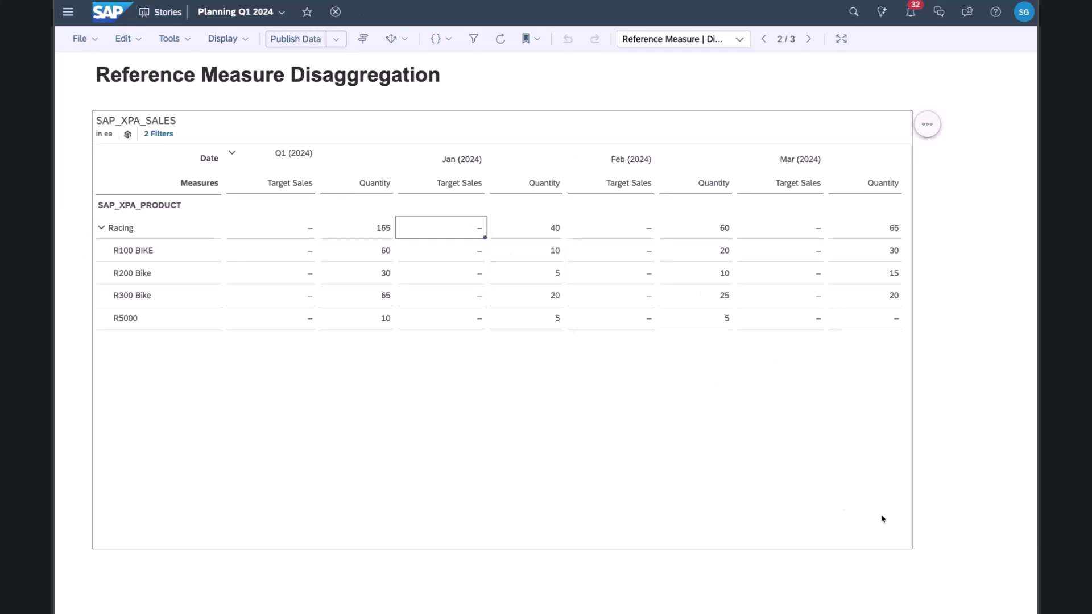
{"action": "type", "text": "40"}
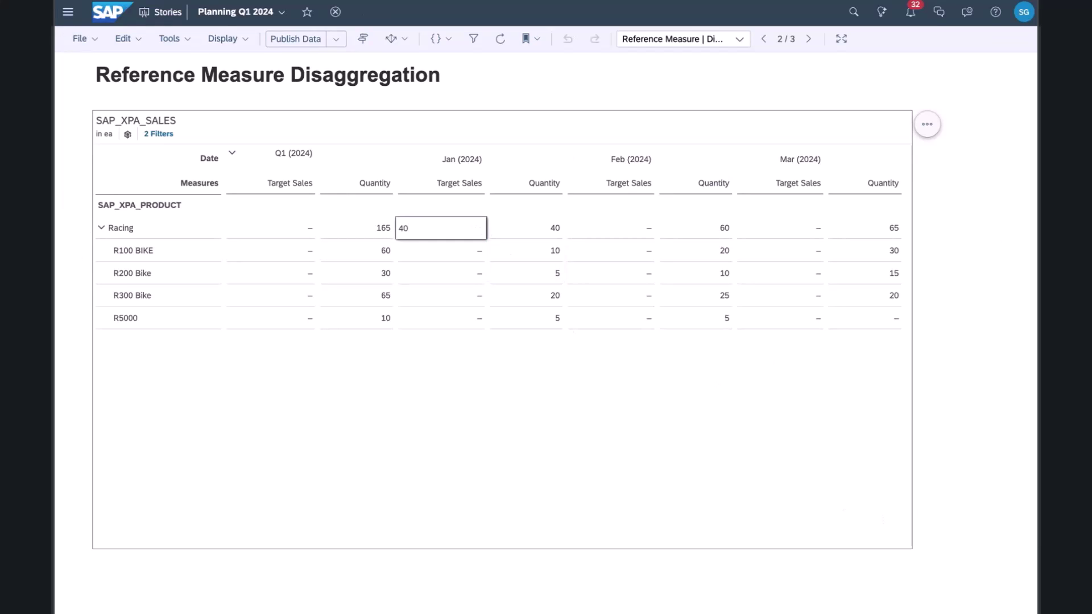
{"action": "key", "text": "Return"}
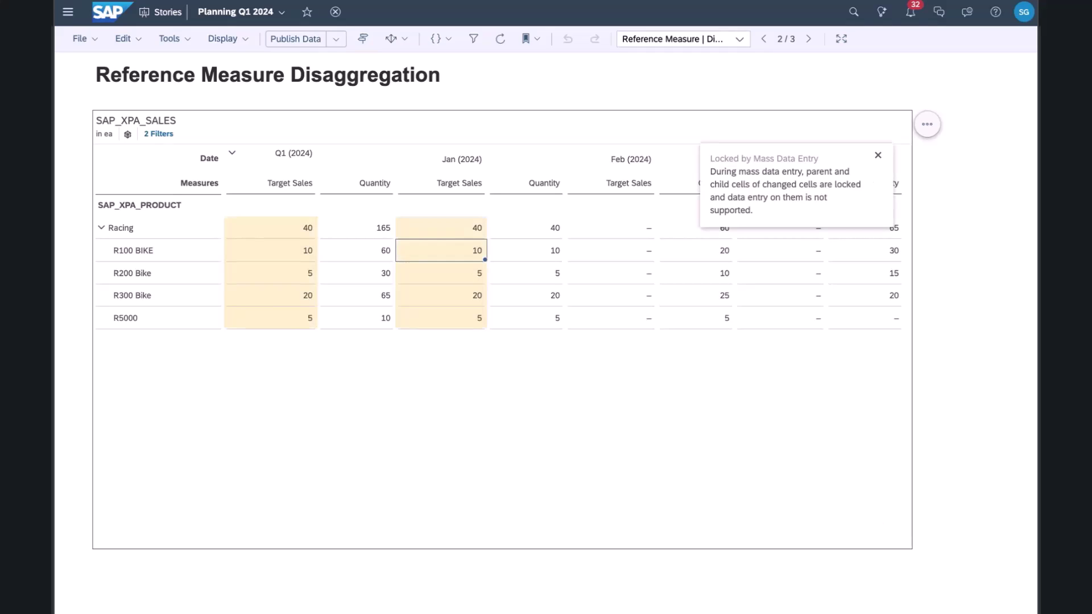
Enter 100 February target sales for R100 BIKE, R200 Bike, R300 Bike and R5000.
{"action": "left_click", "coordinate": [646, 254]}
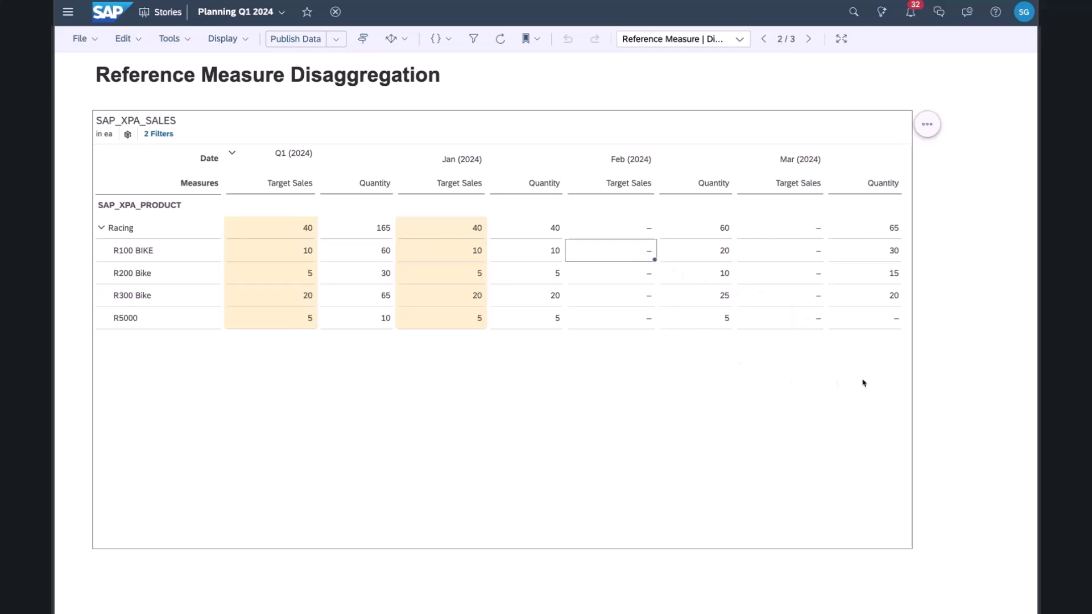
{"action": "type", "text": "100"}
{"action": "key", "text": "Return"}
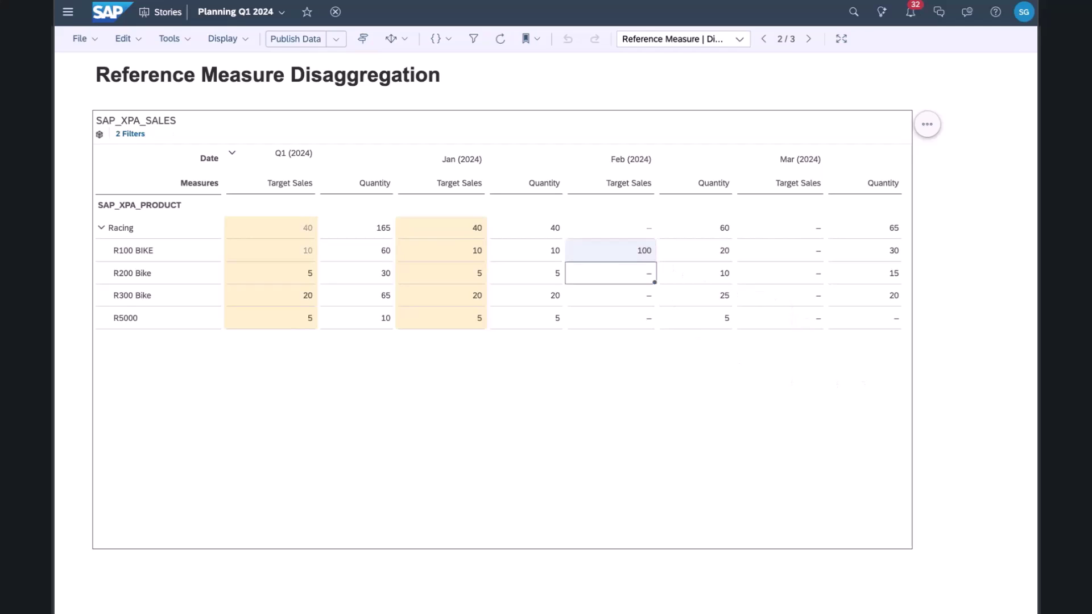
{"action": "type", "text": "100"}
{"action": "key", "text": "Return"}
{"action": "type", "text": "100"}
{"action": "key", "text": "Return"}
{"action": "type", "text": "100"}
{"action": "key", "text": "Return"}
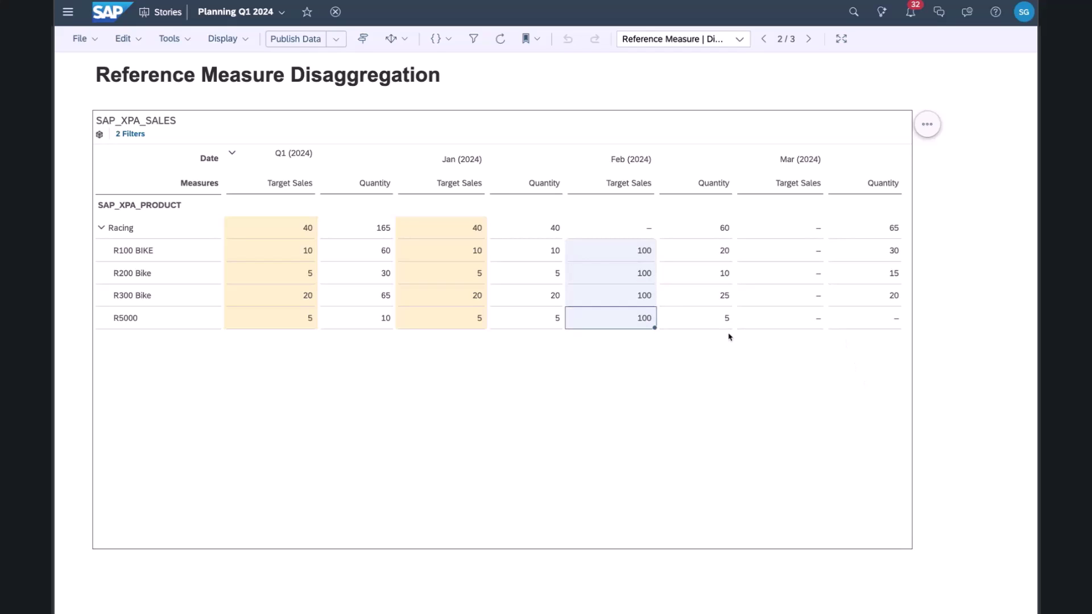
{"action": "key", "text": "Up"}
{"action": "key", "text": "Up"}
{"action": "key", "text": "Up"}
{"action": "key", "text": "Up"}
Set Racing's February target sales to 600 and select its Q1 total.
{"action": "type", "text": "60"}
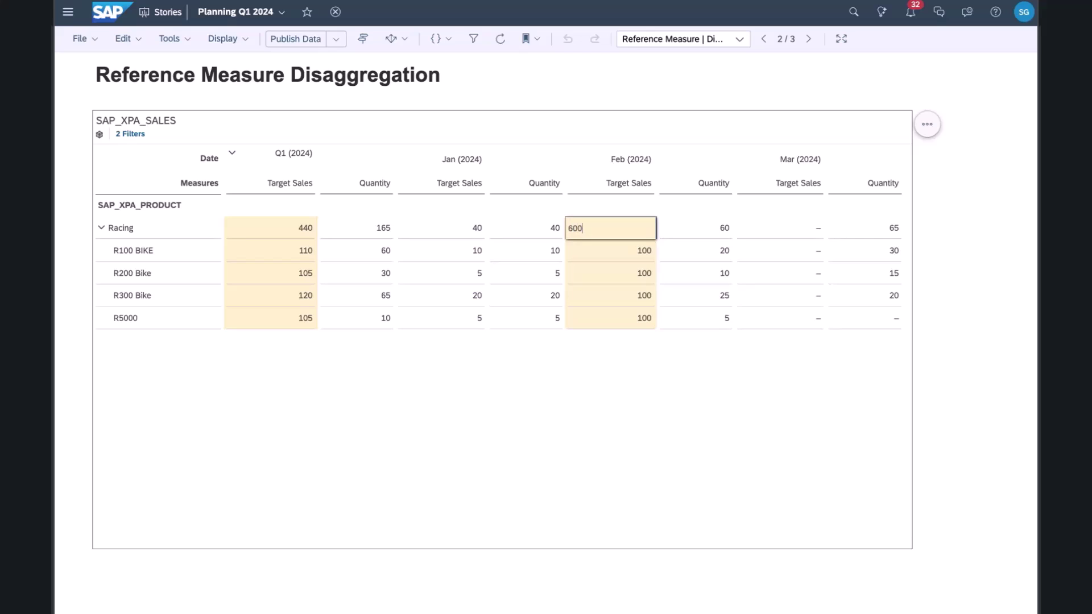
{"action": "type", "text": "0"}
{"action": "key", "text": "Return"}
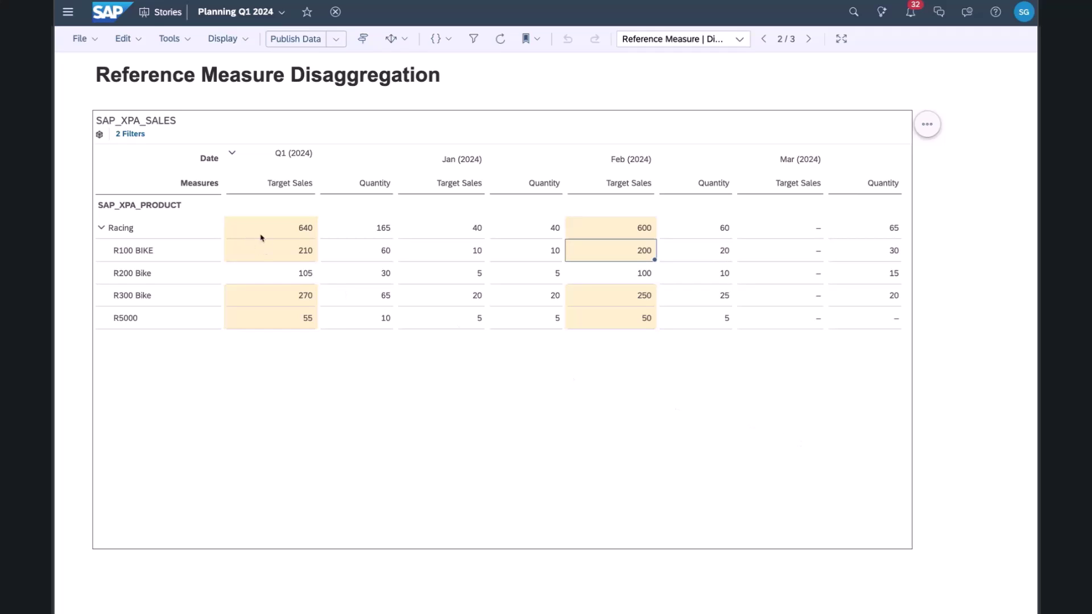
{"action": "left_click", "coordinate": [287, 233]}
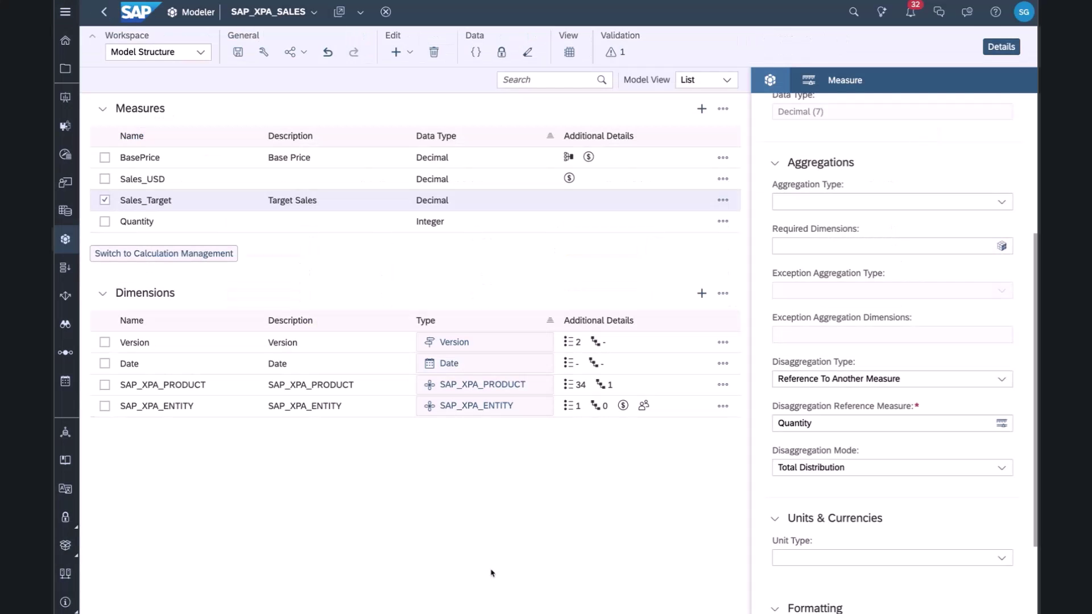
Switch to Delta Distribution and set Racing's February target sales to 500.
{"action": "left_click", "coordinate": [910, 467]}
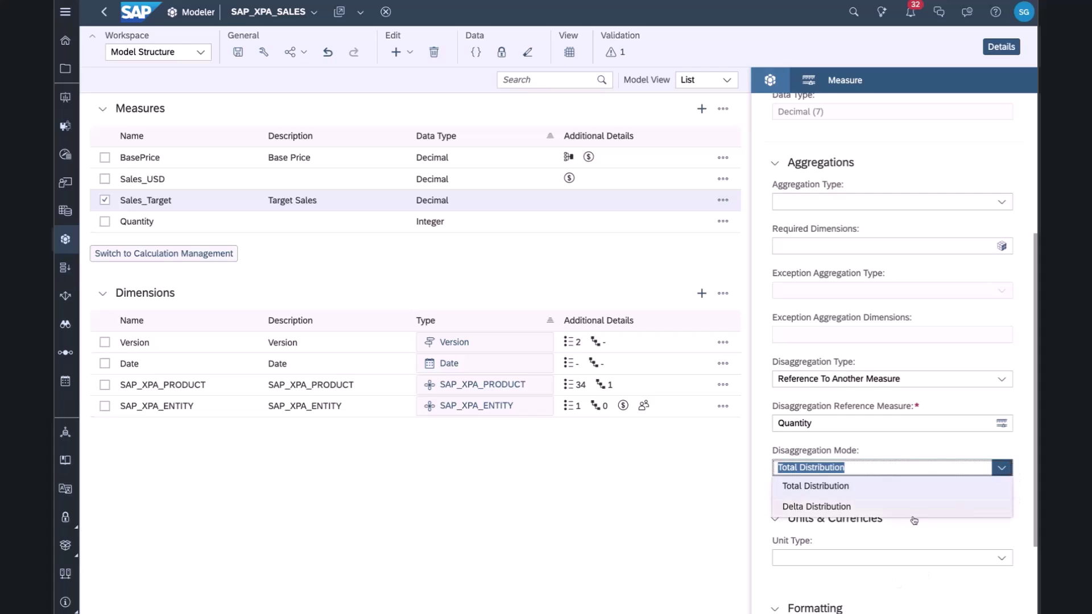
{"action": "left_click", "coordinate": [903, 508]}
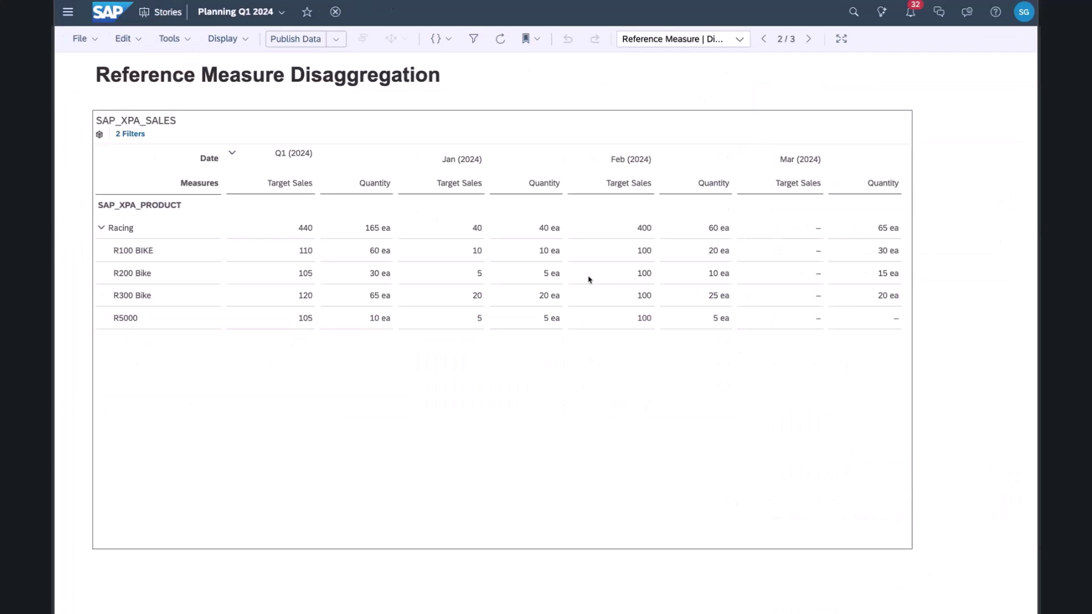
{"action": "left_click", "coordinate": [643, 250]}
{"action": "left_click", "coordinate": [642, 232]}
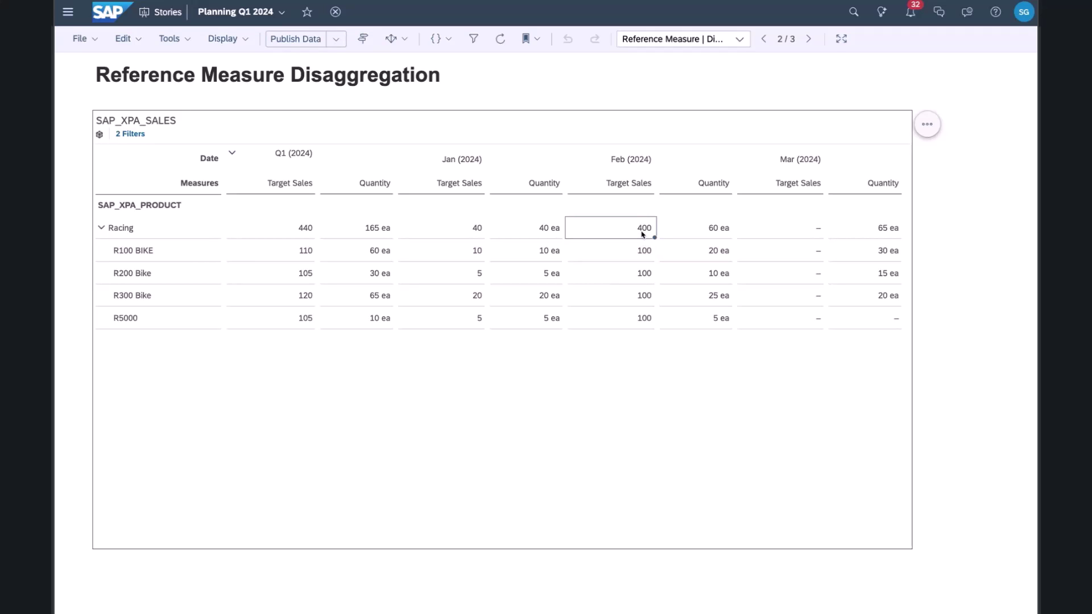
{"action": "type", "text": "500"}
{"action": "key", "text": "Return"}
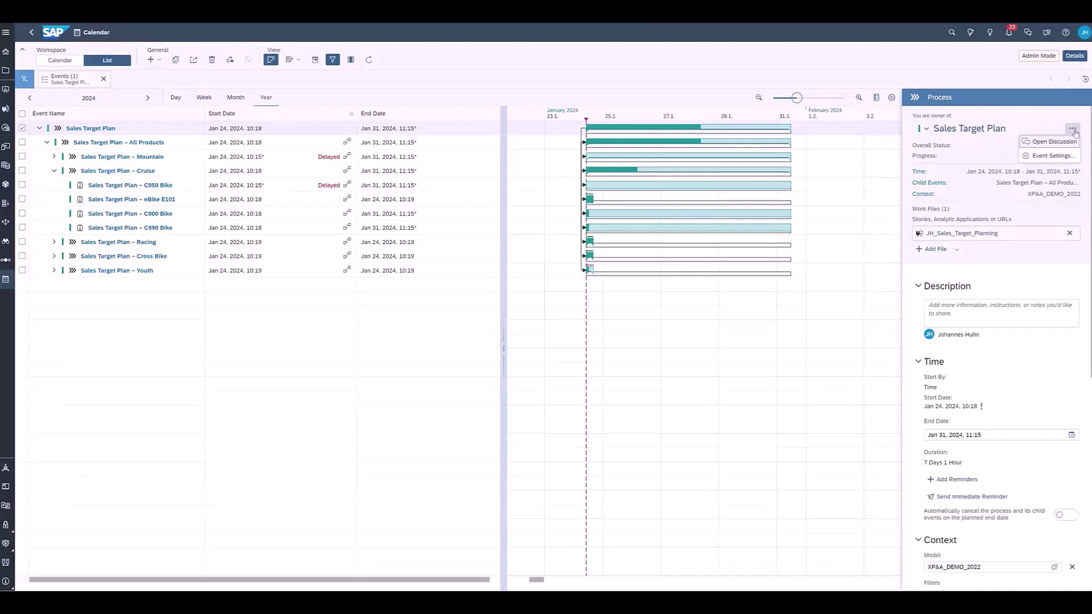
Turn on Enable Microsoft Integration in the Sales Target Plan event's settings.
{"action": "left_click", "coordinate": [1051, 156]}
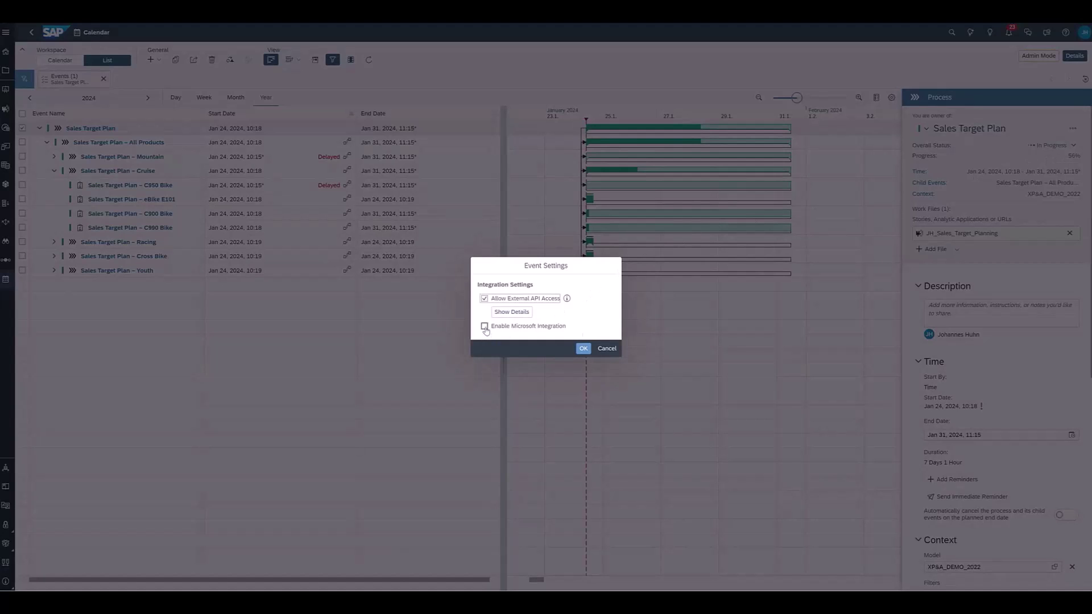
{"action": "left_click", "coordinate": [582, 349]}
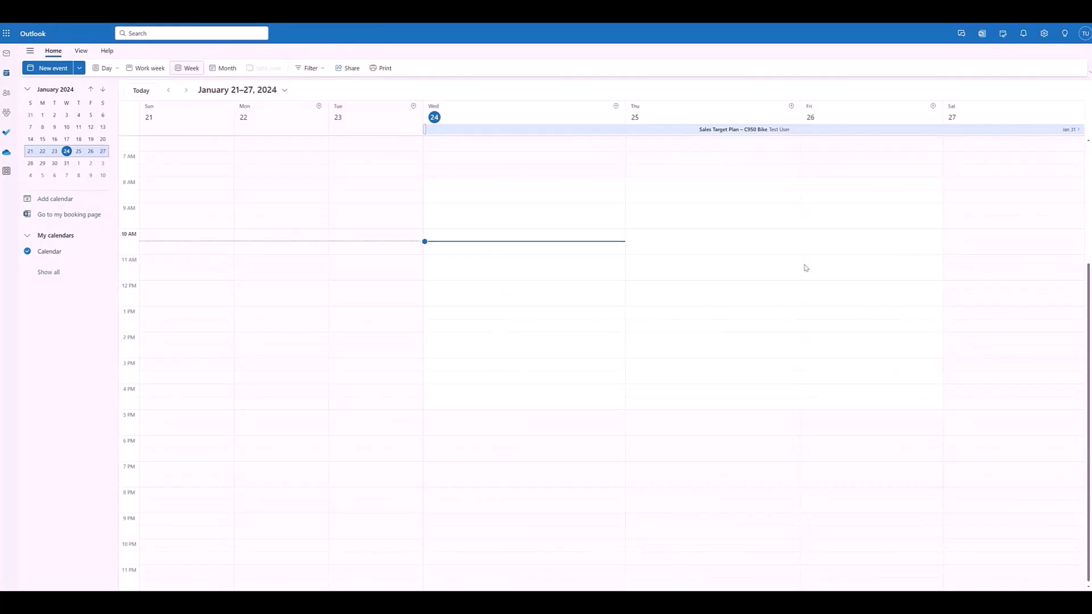
Open the Sales Target Plan – C950 Bike task from its Outlook invitation in JH_Sales_Target_Planning.
{"action": "left_click", "coordinate": [761, 132]}
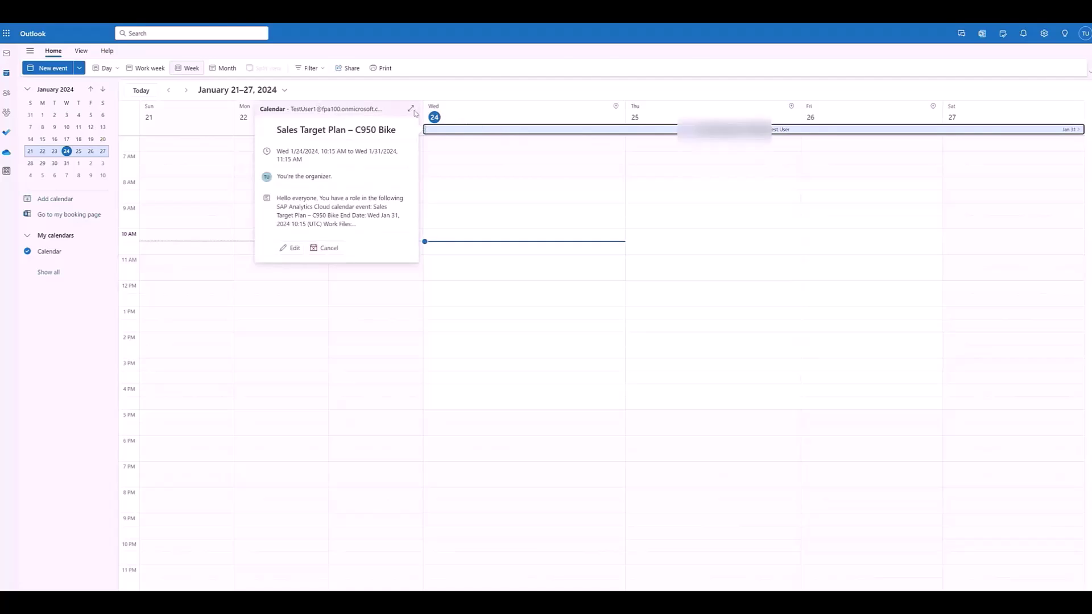
{"action": "left_click", "coordinate": [411, 109]}
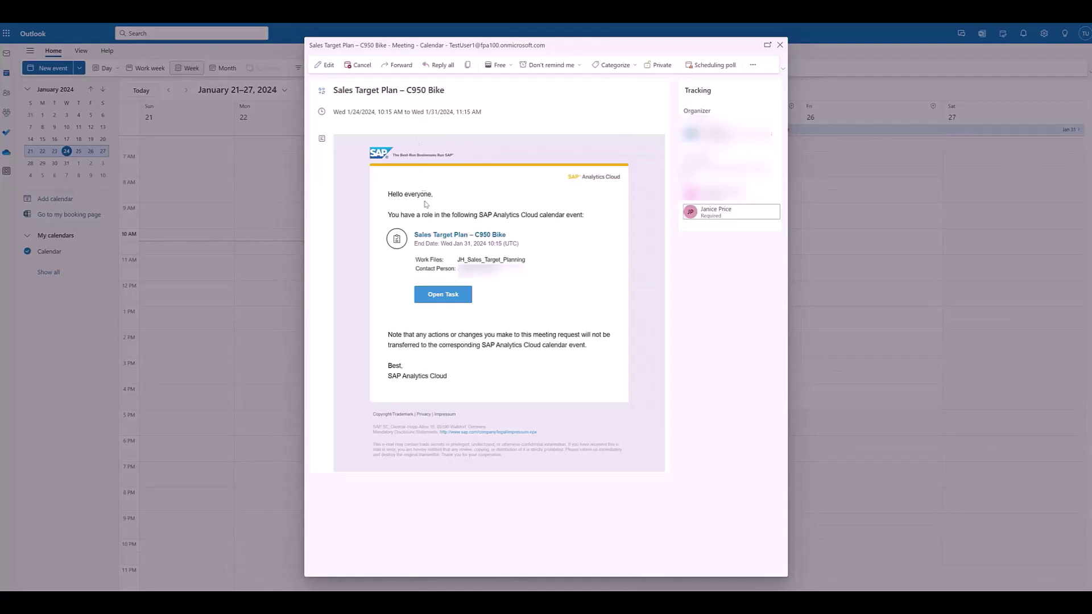
{"action": "left_click", "coordinate": [443, 294]}
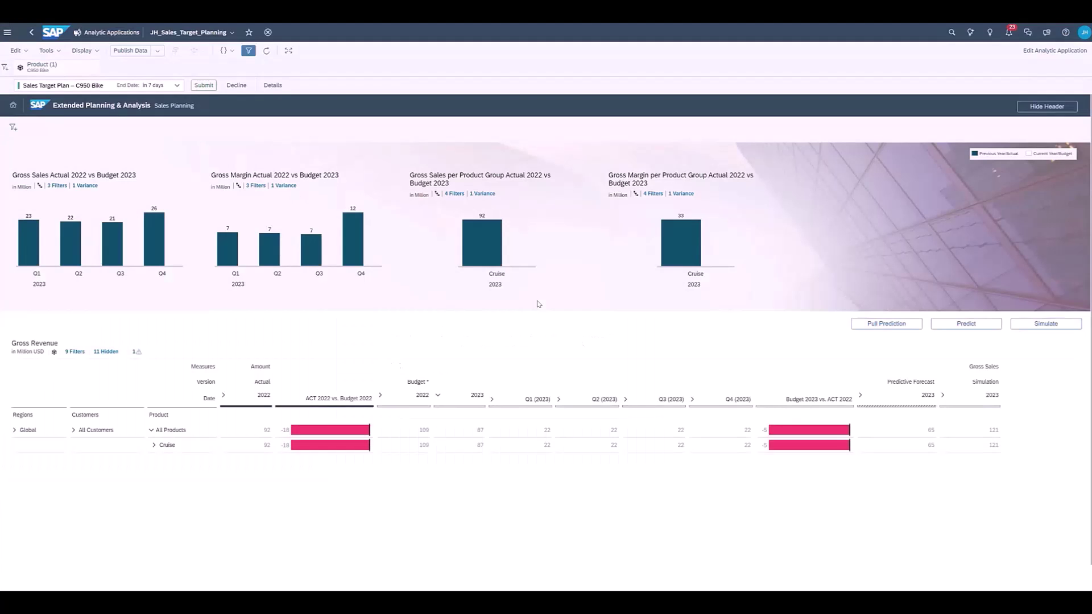
Raise the All Products Budget 2023 gross revenue of 87 by 7 million with +7.
{"action": "left_click", "coordinate": [473, 434]}
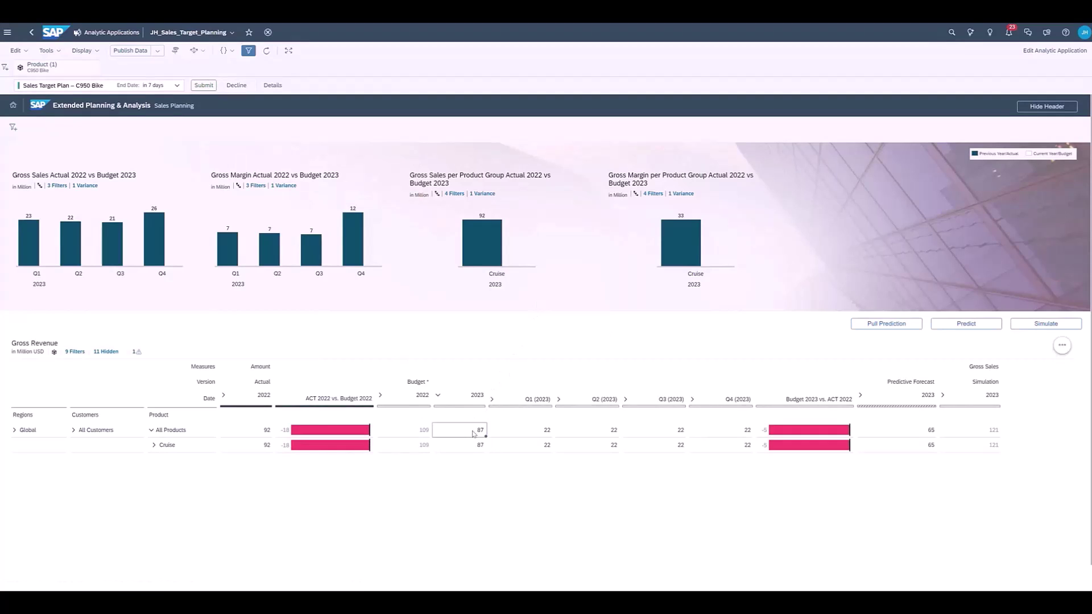
{"action": "left_click", "coordinate": [473, 434]}
{"action": "key", "text": "Return"}
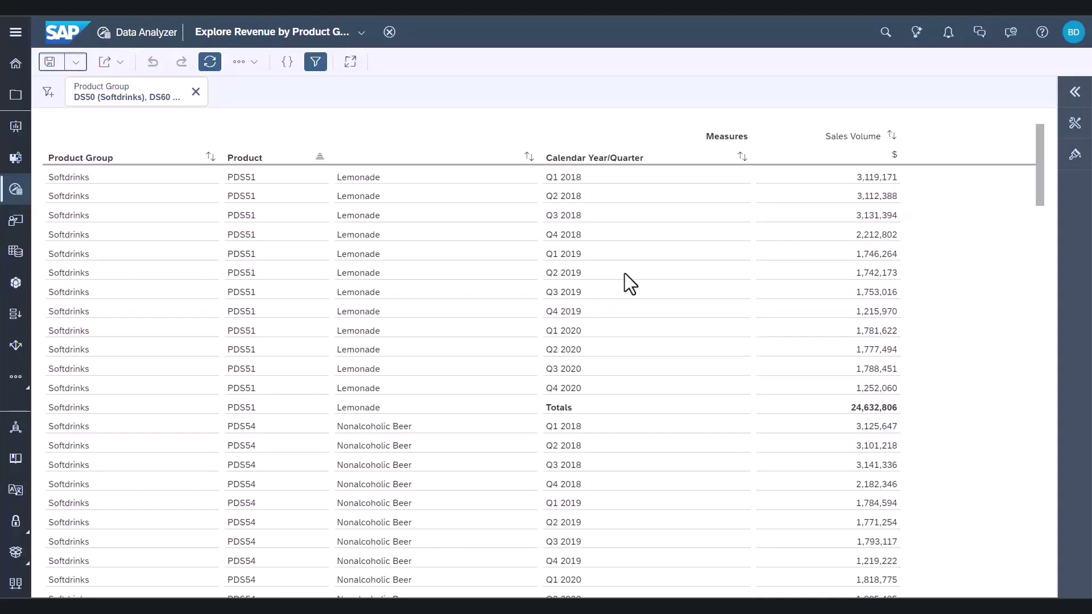
Show Available Objects and Builder, add a new calculated measure, and reposition its editor.
{"action": "left_click", "coordinate": [1075, 94]}
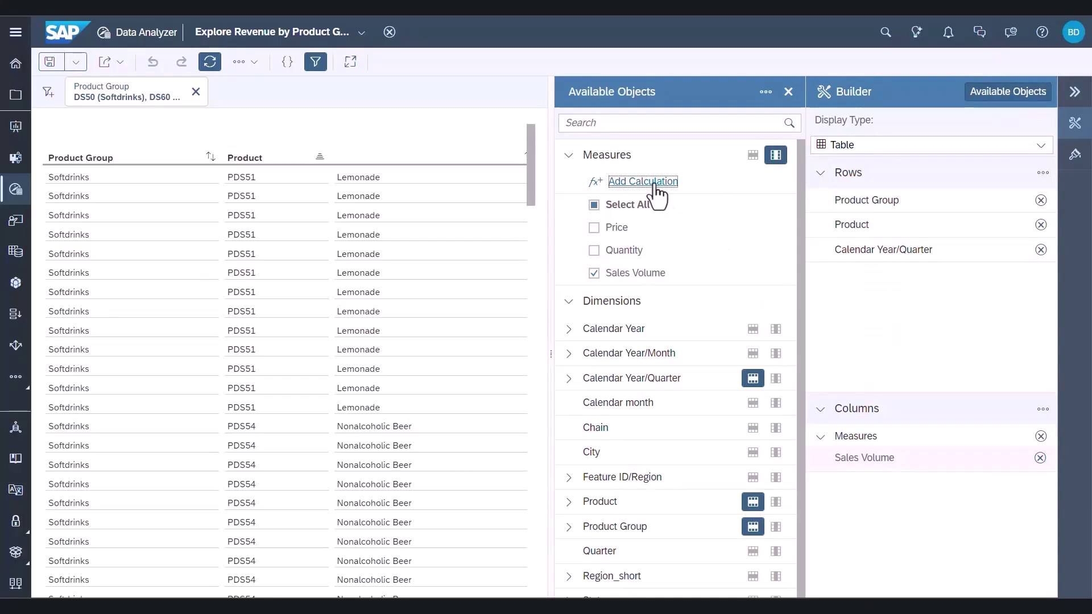
{"action": "left_click", "coordinate": [655, 183]}
{"action": "mouse_move", "coordinate": [653, 134]}
{"action": "left_mouse_down"}
{"action": "mouse_move", "coordinate": [622, 146]}
{"action": "mouse_move", "coordinate": [536, 121]}
{"action": "mouse_move", "coordinate": [780, 119]}
{"action": "mouse_move", "coordinate": [619, 127]}
{"action": "mouse_move", "coordinate": [640, 125]}
{"action": "left_mouse_up"}
{"action": "mouse_move", "coordinate": [853, 524]}
{"action": "left_mouse_down"}
{"action": "mouse_move", "coordinate": [984, 573]}
{"action": "mouse_move", "coordinate": [867, 533]}
{"action": "left_mouse_up"}
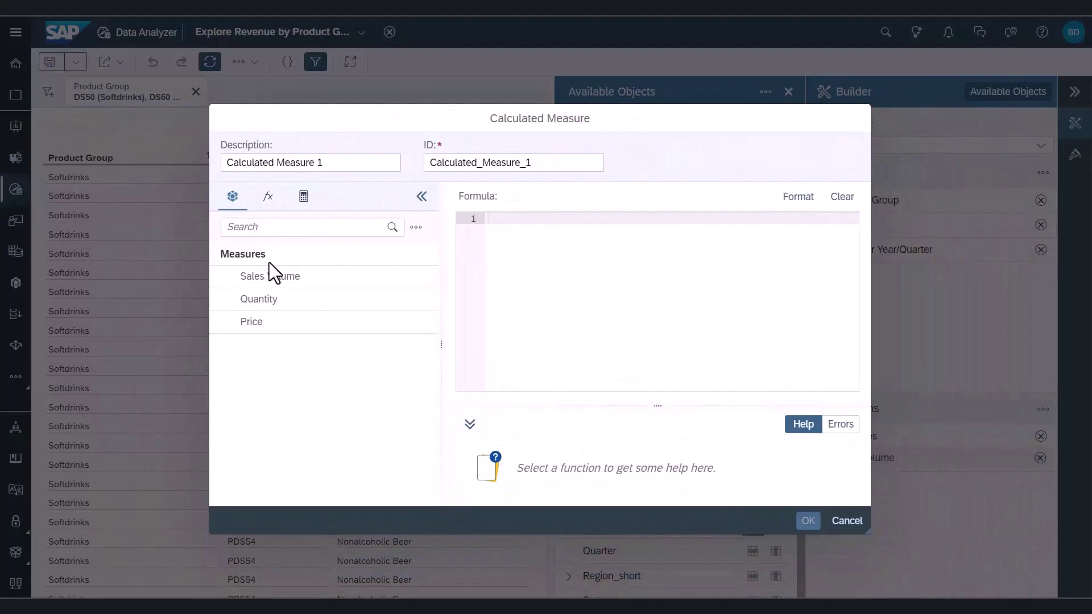
Review help for IF, NOT, ABS, EXP and SQRT, then insert %GrandTotal into the formula.
{"action": "left_click", "coordinate": [268, 196]}
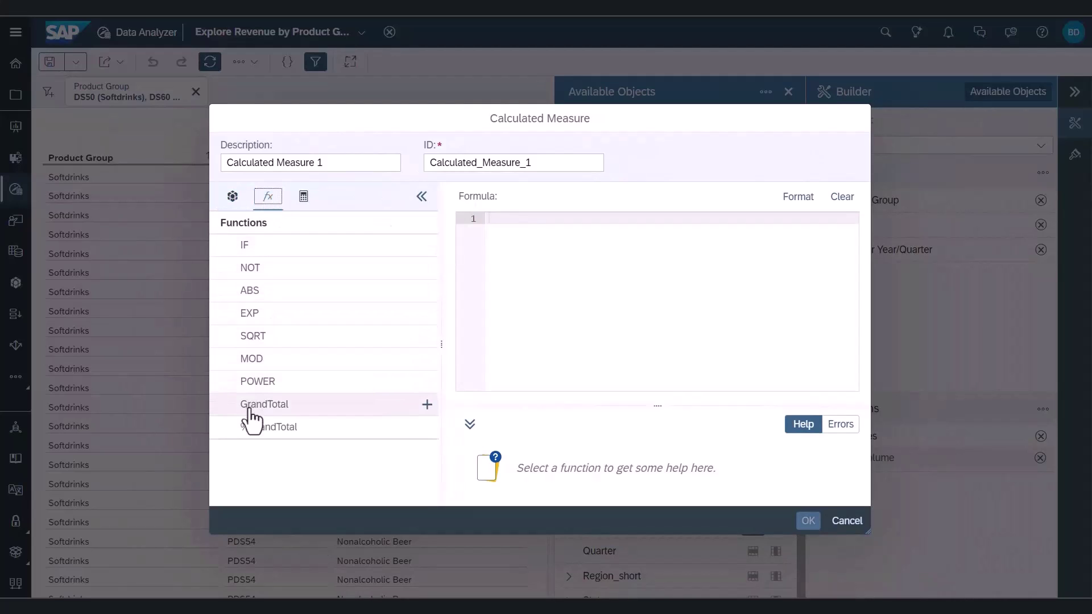
{"action": "left_click", "coordinate": [303, 196]}
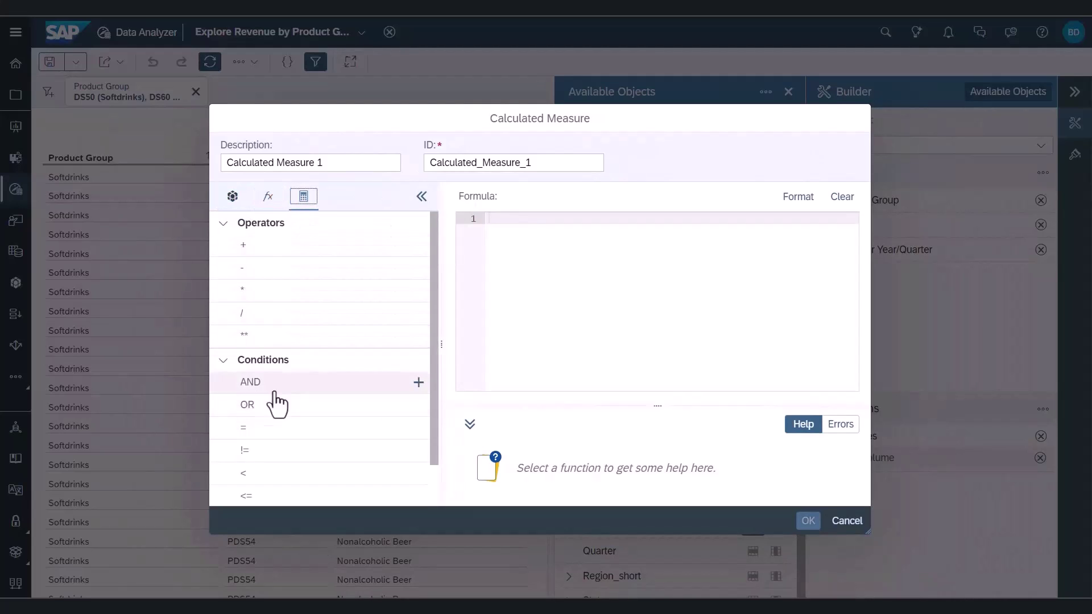
{"action": "scroll", "coordinate": [276, 444], "scroll_direction": "down", "scroll_amount": 1}
{"action": "scroll", "coordinate": [267, 420], "scroll_direction": "up", "scroll_amount": 2}
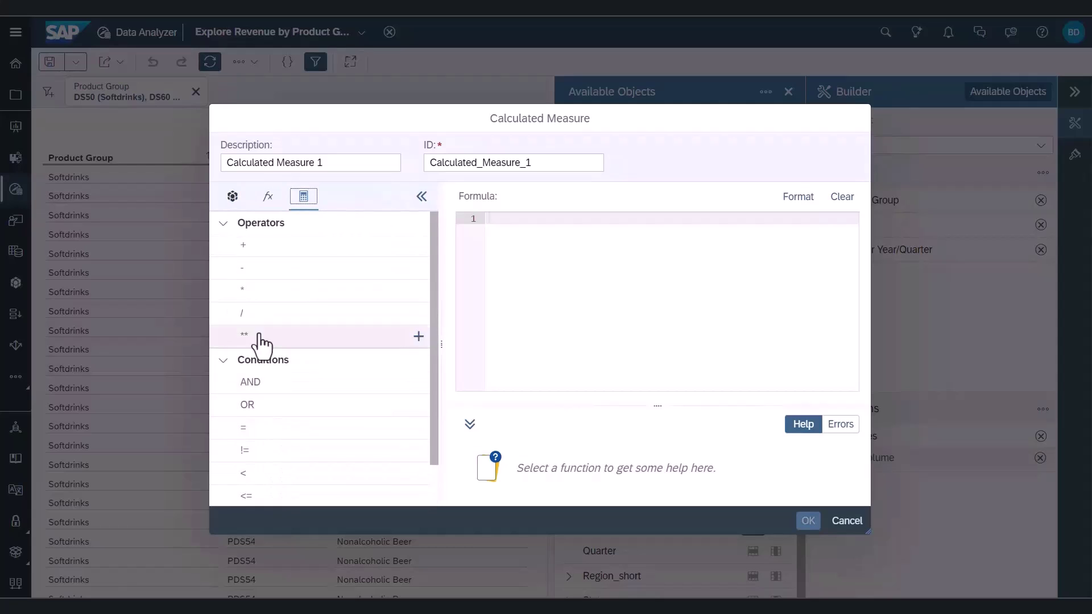
{"action": "left_click", "coordinate": [268, 198]}
{"action": "left_click", "coordinate": [274, 249]}
{"action": "left_click", "coordinate": [279, 269]}
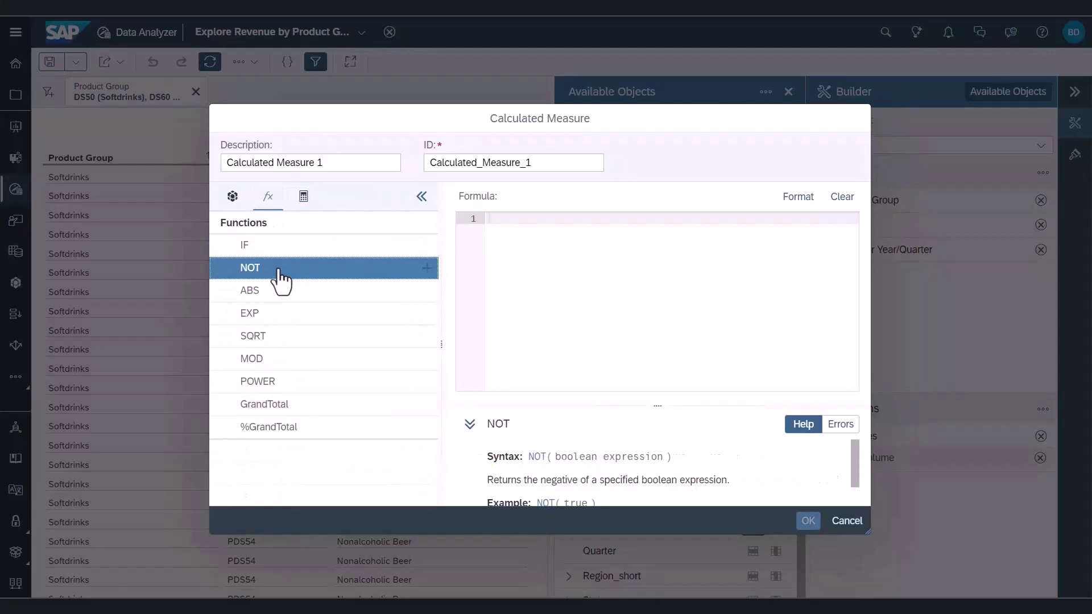
{"action": "left_click_drag", "start_coordinate": [653, 407], "coordinate": [653, 346]}
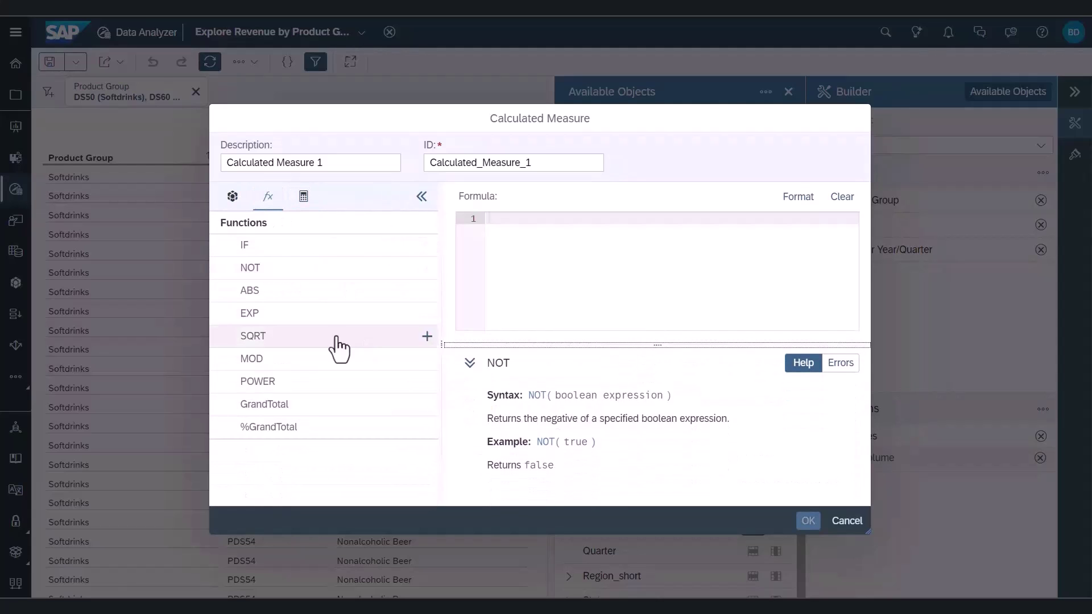
{"action": "left_click", "coordinate": [295, 299]}
{"action": "left_click", "coordinate": [289, 314]}
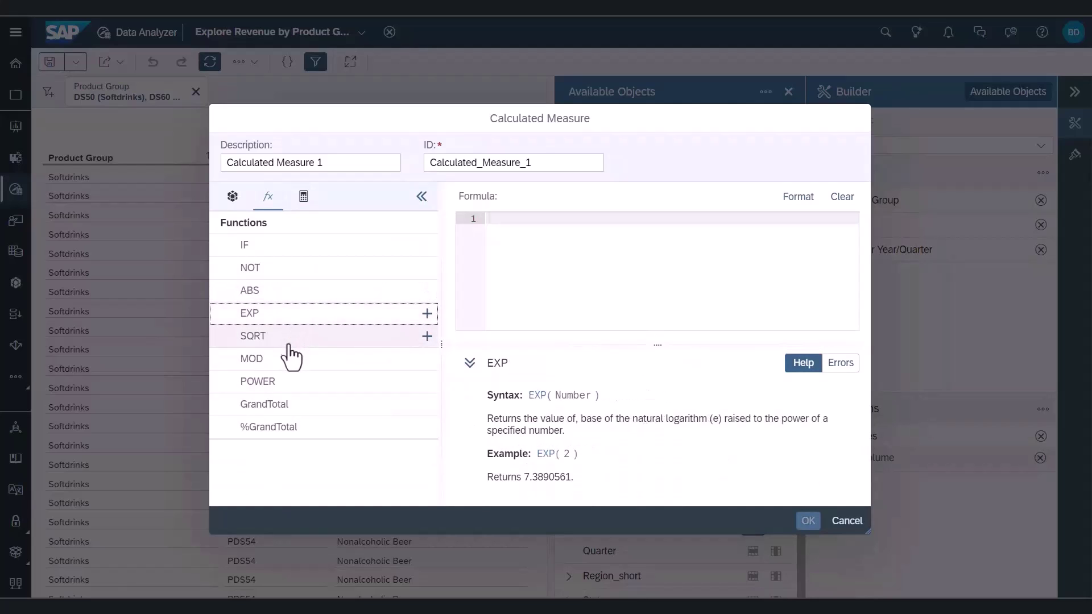
{"action": "left_click", "coordinate": [289, 342]}
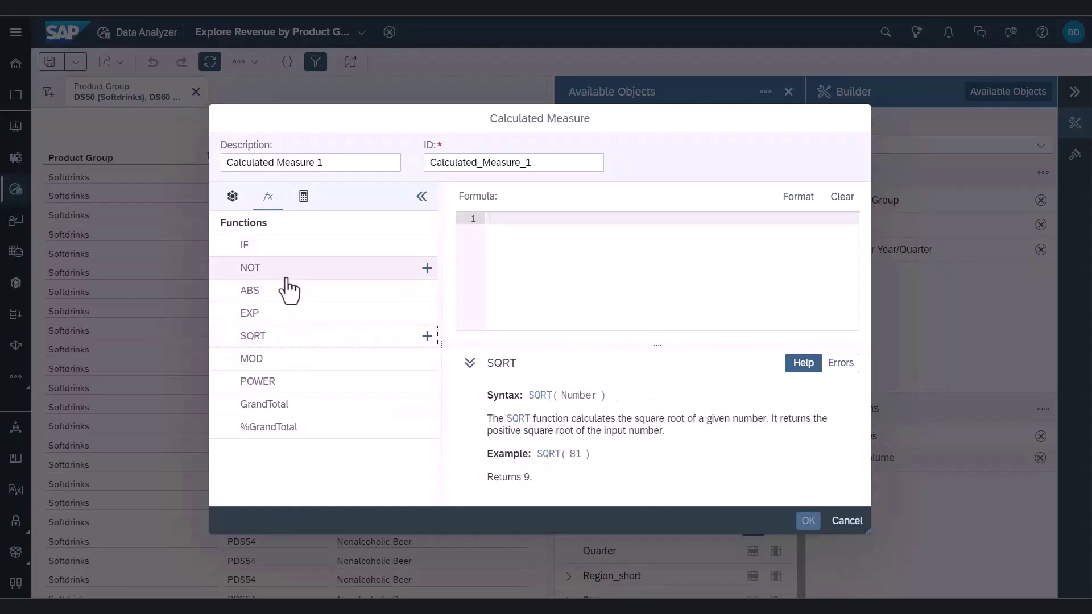
{"action": "left_click", "coordinate": [312, 428]}
{"action": "double_click", "coordinate": [314, 427]}
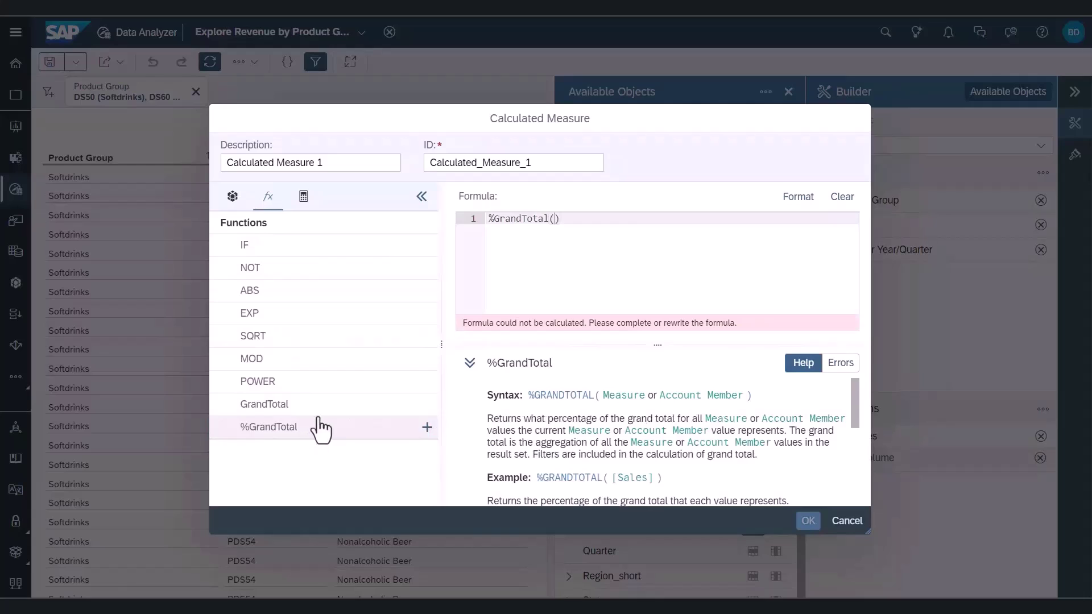
Clear the formula and reinsert %GrandTotal from the autocomplete suggestions.
{"action": "left_click", "coordinate": [421, 196]}
{"action": "key", "text": "ctrl+a"}
{"action": "key", "text": "BackSpace"}
{"action": "key", "text": "ctrl+space"}
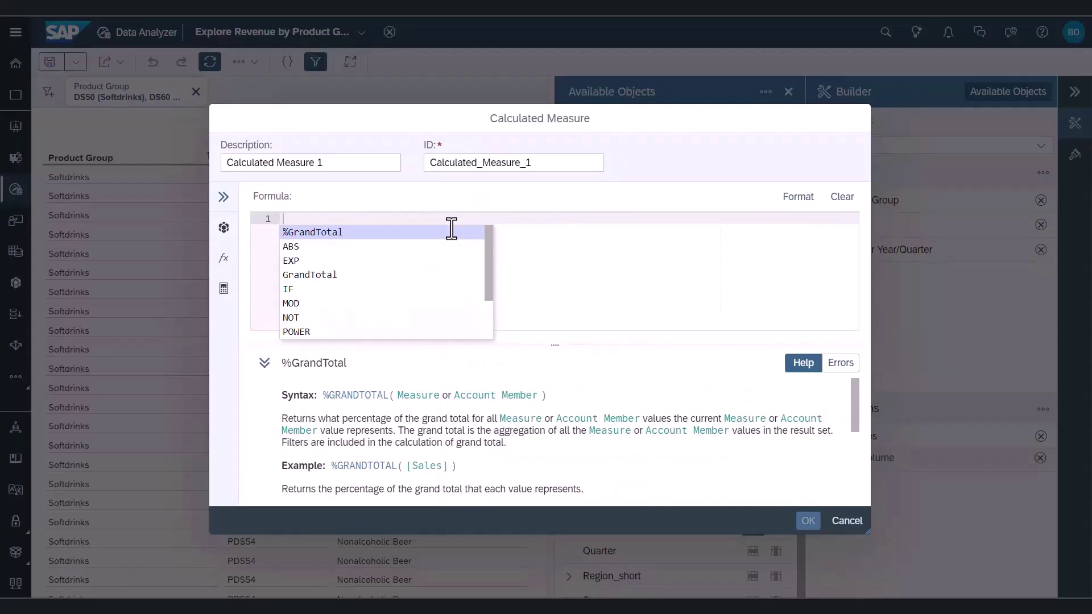
{"action": "scroll", "coordinate": [439, 295], "scroll_direction": "down", "scroll_amount": 2}
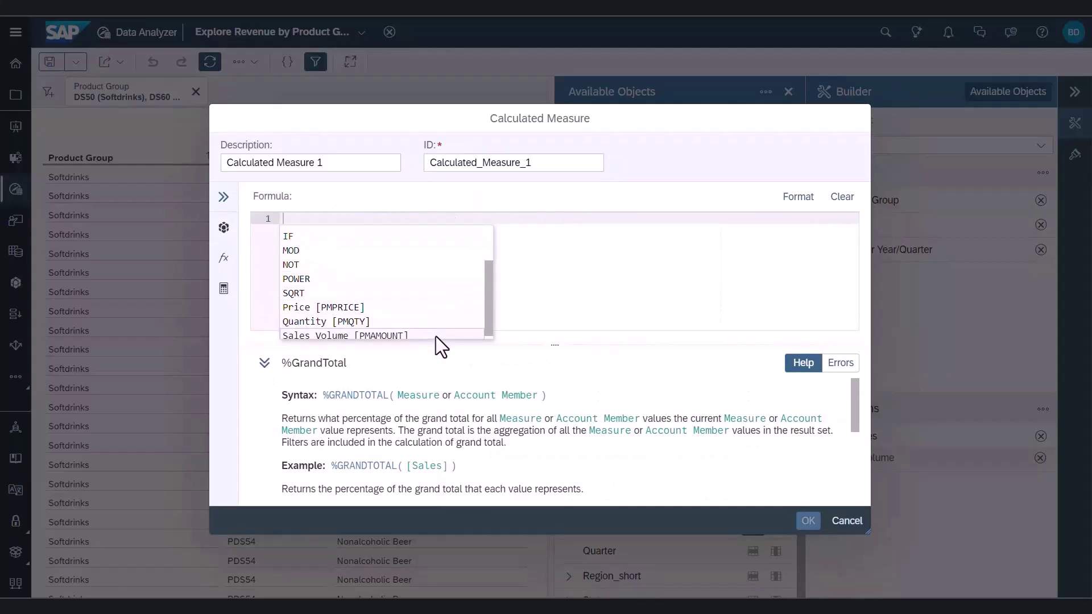
{"action": "scroll", "coordinate": [421, 301], "scroll_direction": "up", "scroll_amount": 2}
{"action": "key", "text": "Return"}
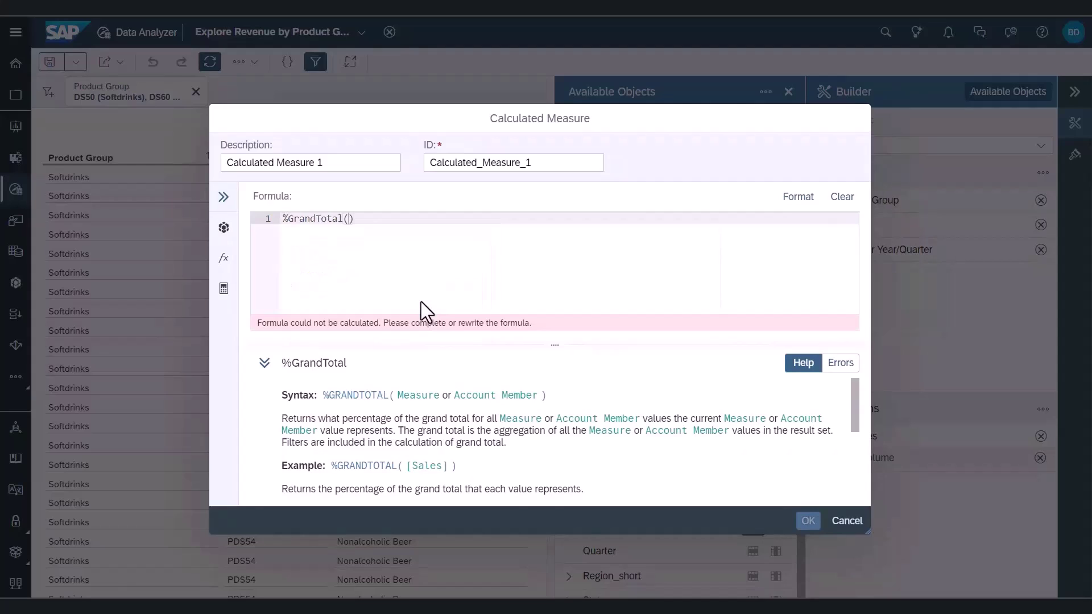
Pass Sales Volume [PMAMOUNT] to %GrandTotal and set the description to '%Share of Total Sales'.
{"action": "key", "text": "ctrl+space"}
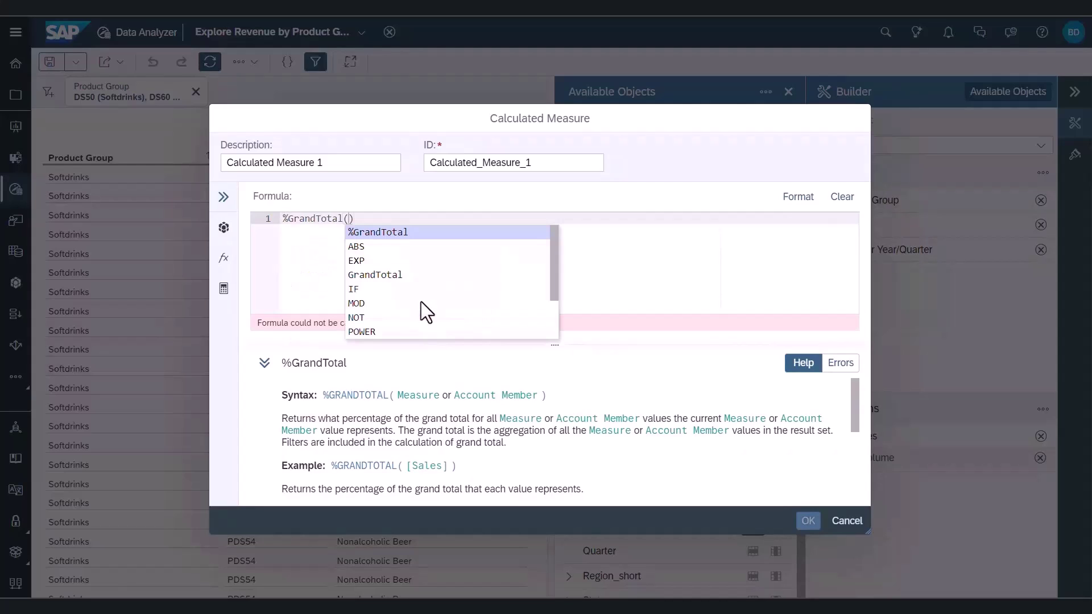
{"action": "type", "text": "sal"}
{"action": "key", "text": "Return"}
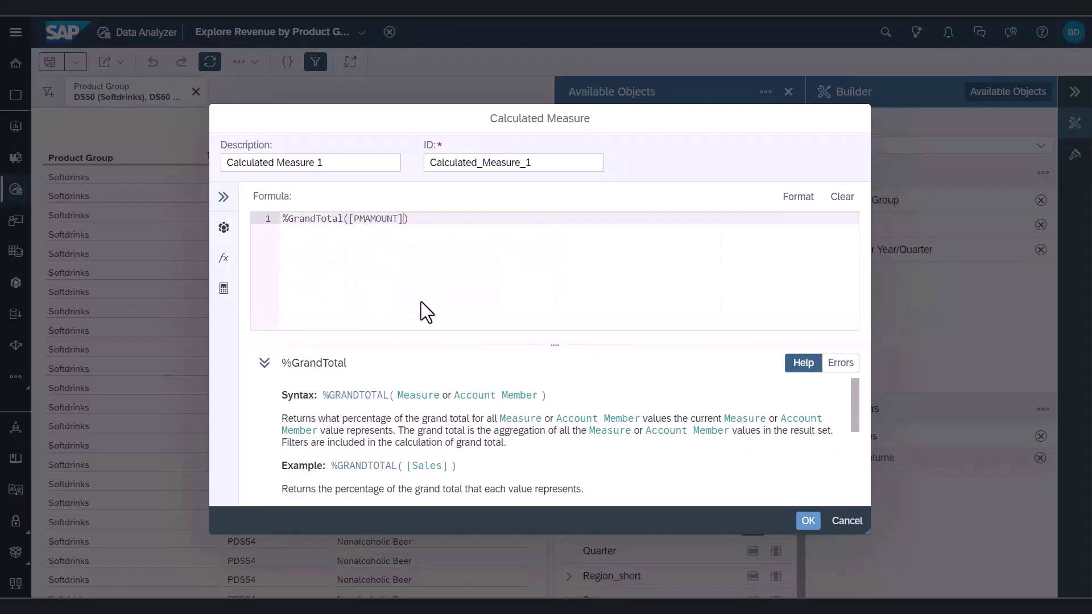
{"action": "left_click_drag", "start_coordinate": [330, 163], "coordinate": [203, 153]}
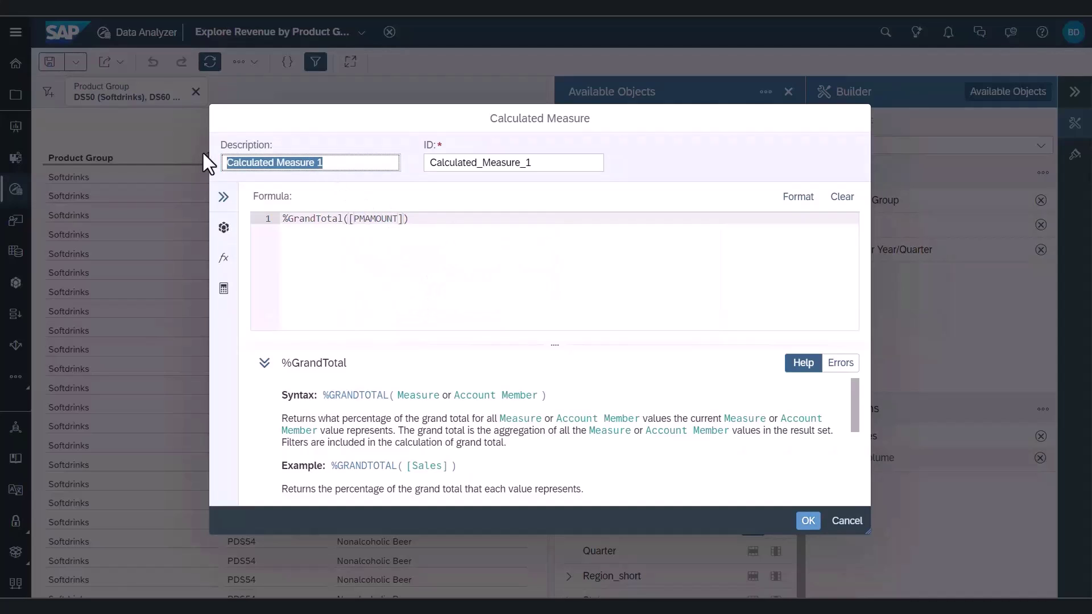
{"action": "type", "text": "%Share of Total "}
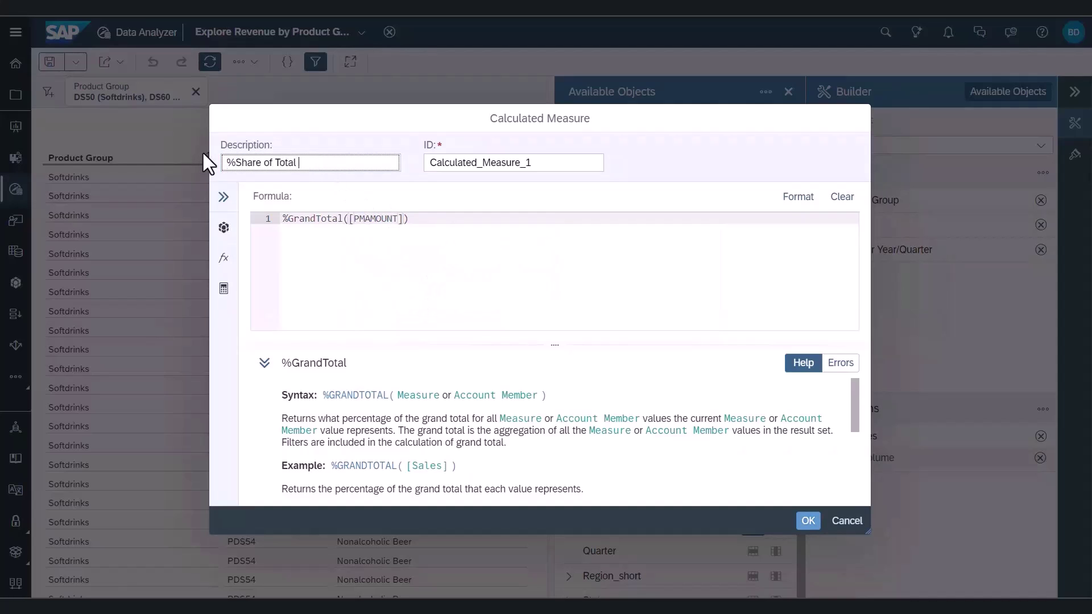
{"action": "type", "text": "Sales"}
Save the %Share of Total Sales measure so it joins Sales Volume in the table's columns.
{"action": "left_click", "coordinate": [808, 520]}
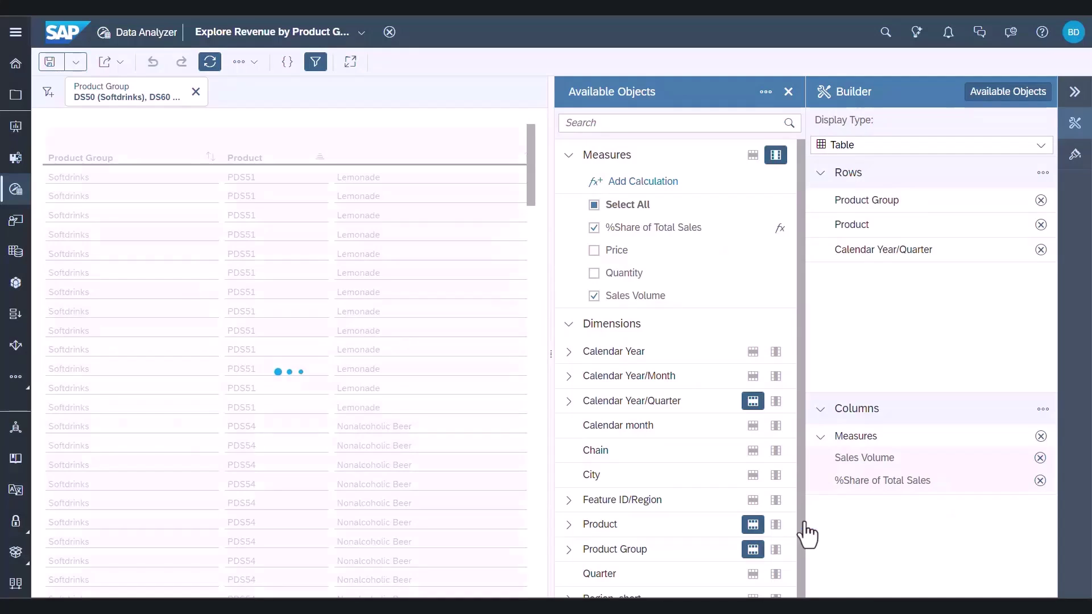